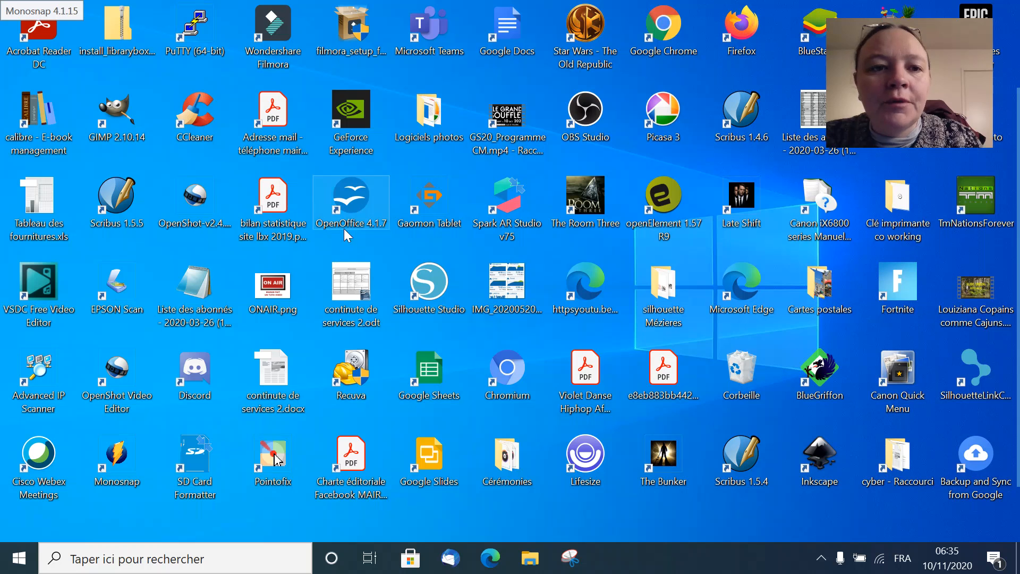
Step: Launch OpenOffice and create a new text document in a maximized window
double_click(348, 204)
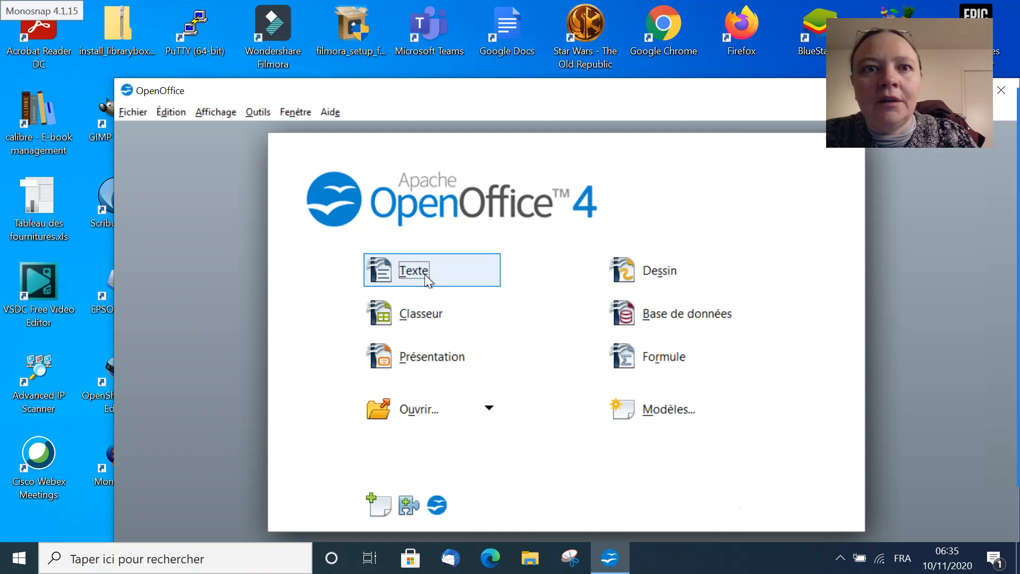
click(411, 269)
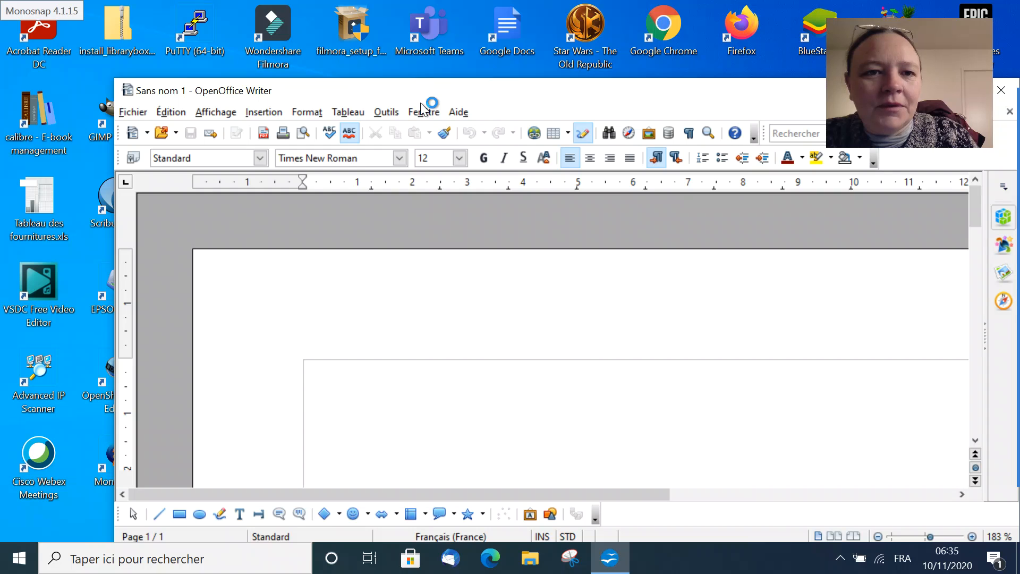
drag(422, 98, 274, 136)
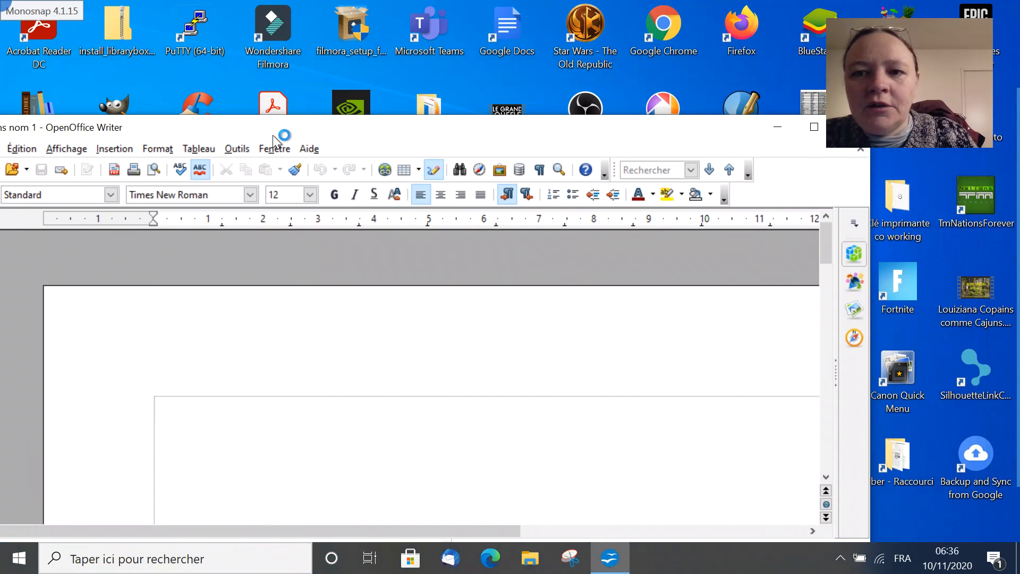
click(815, 129)
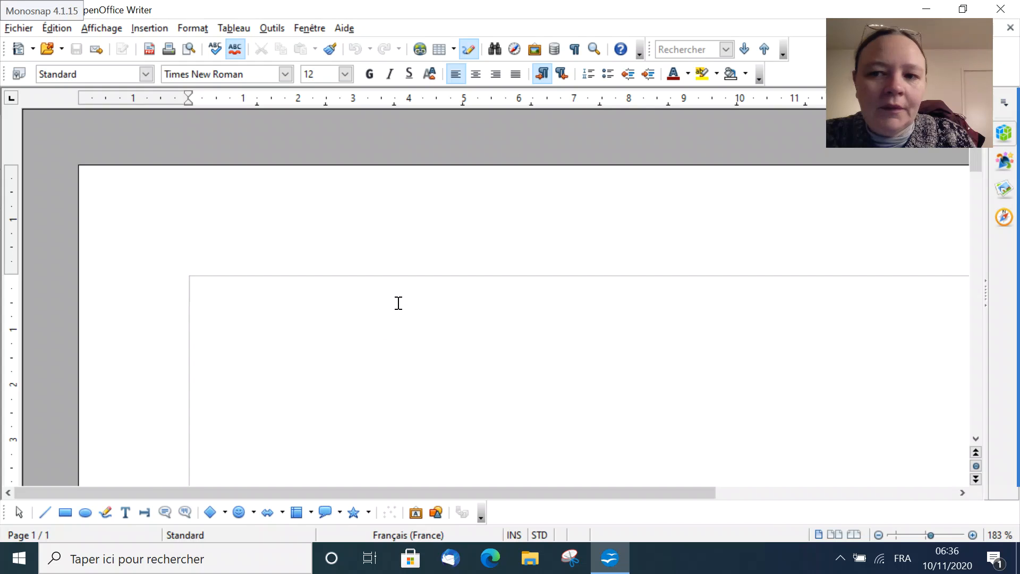
Step: Set the page zoom of the blank document to 100 %
scroll(398, 305, down, 3)
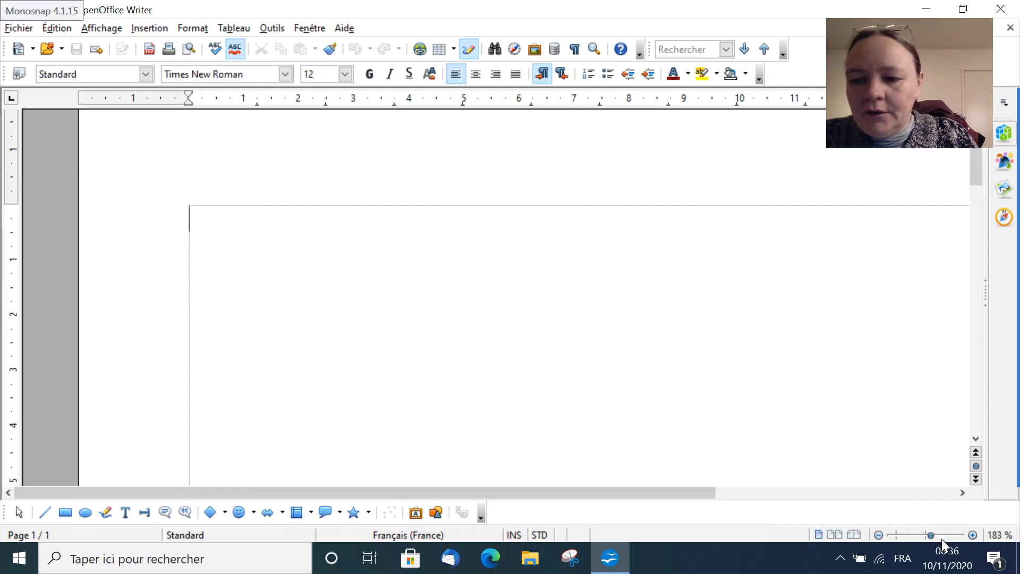
click(916, 533)
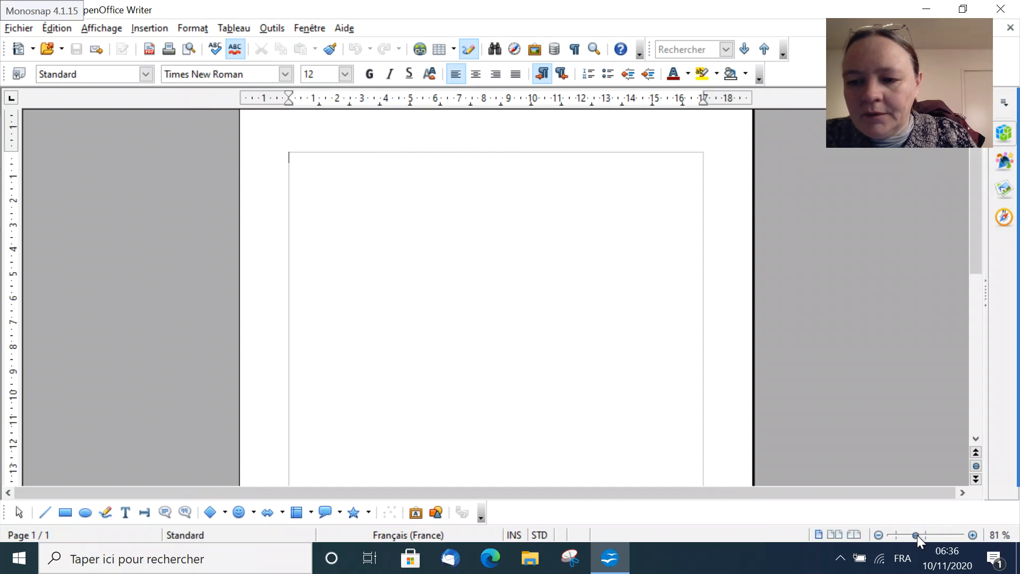
click(924, 534)
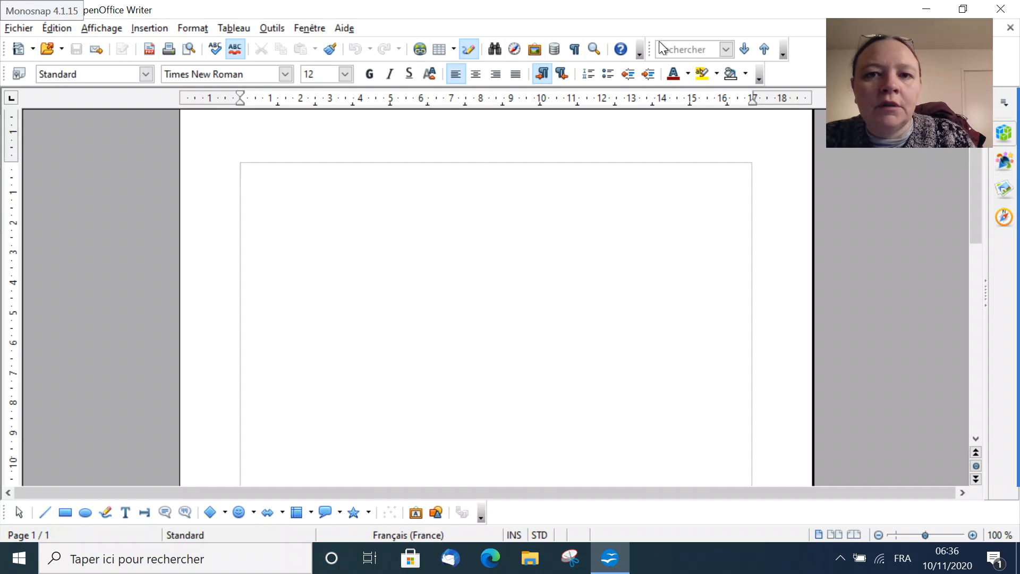
mouse_move(1001, 347)
click(983, 388)
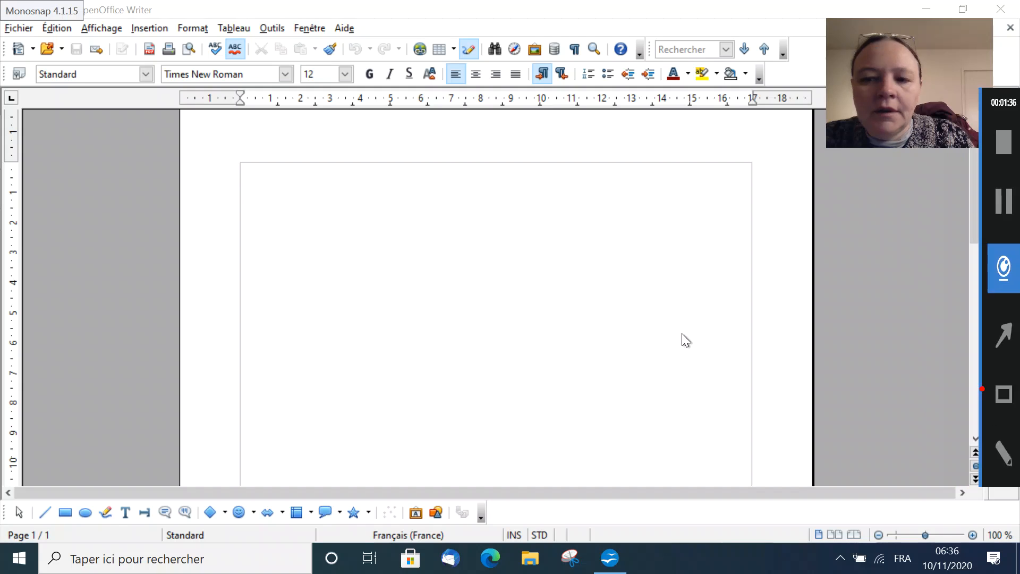
mouse_move(4, 34)
mouse_down()
mouse_move(18, 51)
mouse_move(63, 62)
mouse_move(162, 68)
mouse_move(644, 65)
mouse_up()
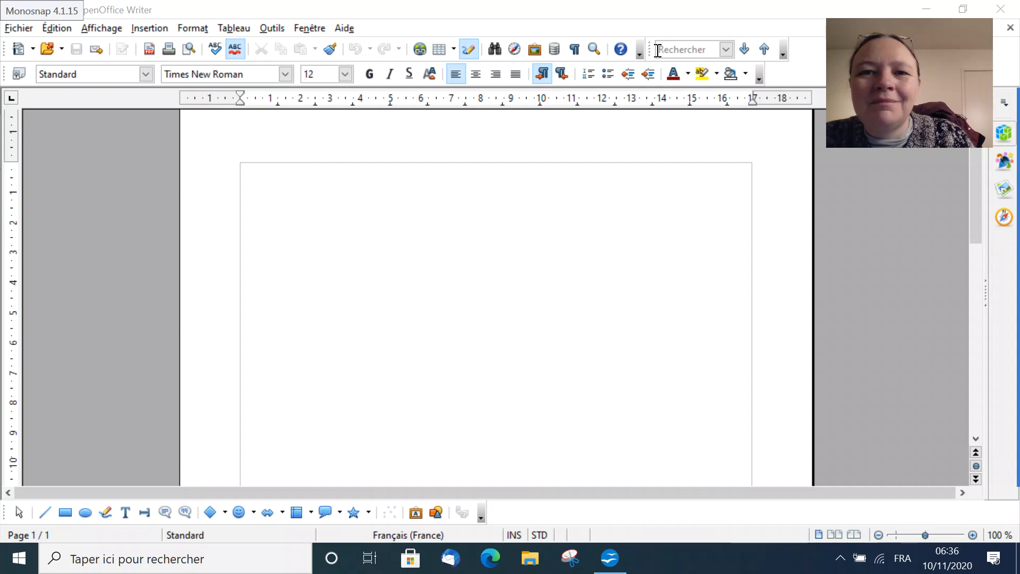
mouse_move(1014, 329)
click(984, 388)
drag(630, 27, 649, 70)
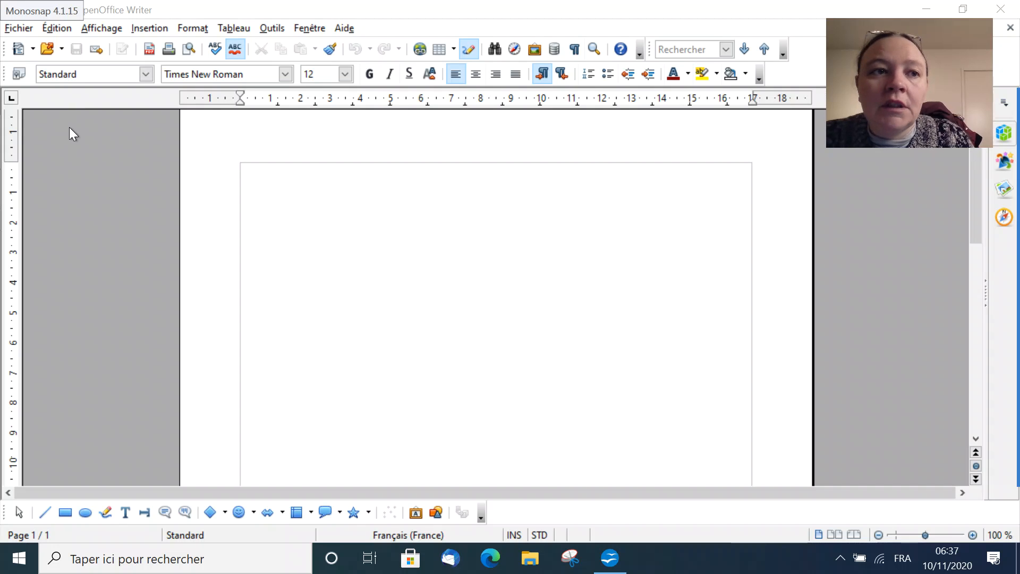
Step: Hide the Dessin toolbar and bring it back into view
click(101, 28)
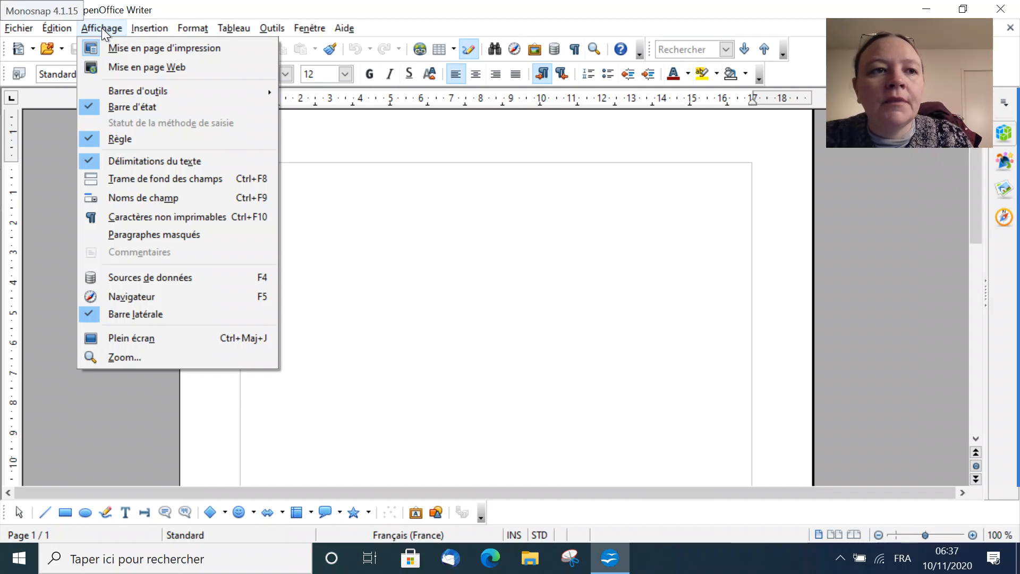
mouse_move(112, 92)
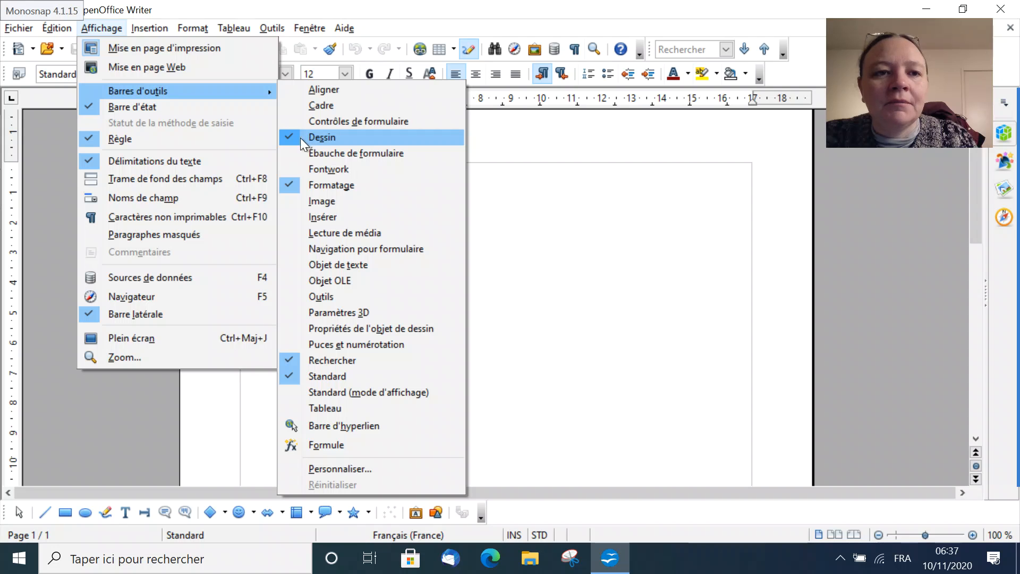
click(287, 136)
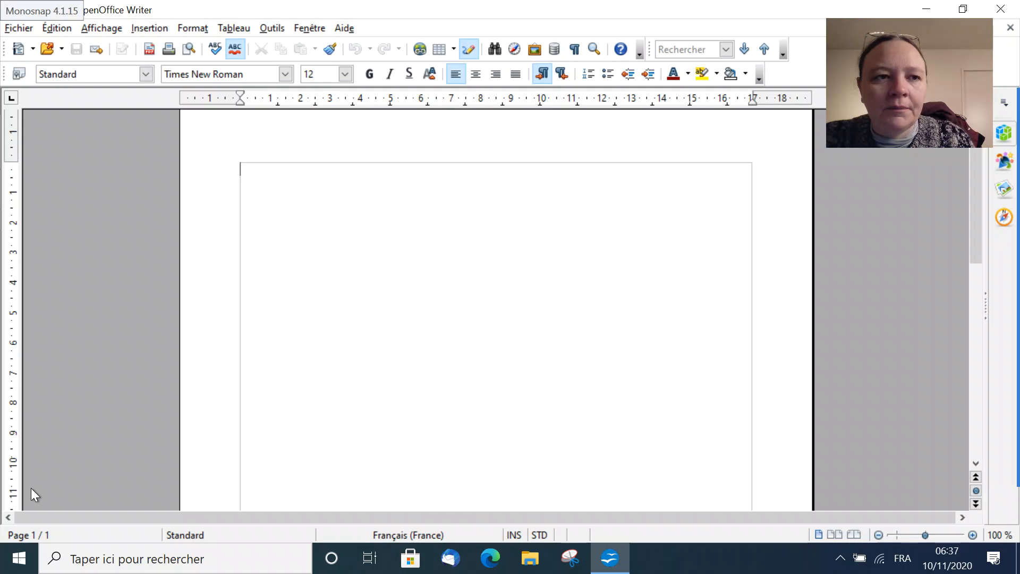
click(103, 29)
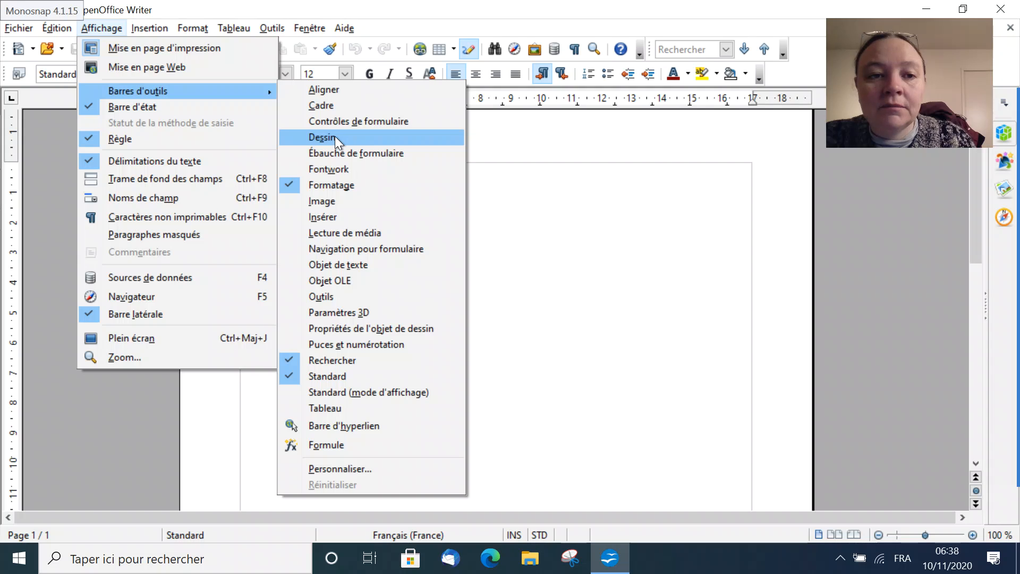
click(335, 136)
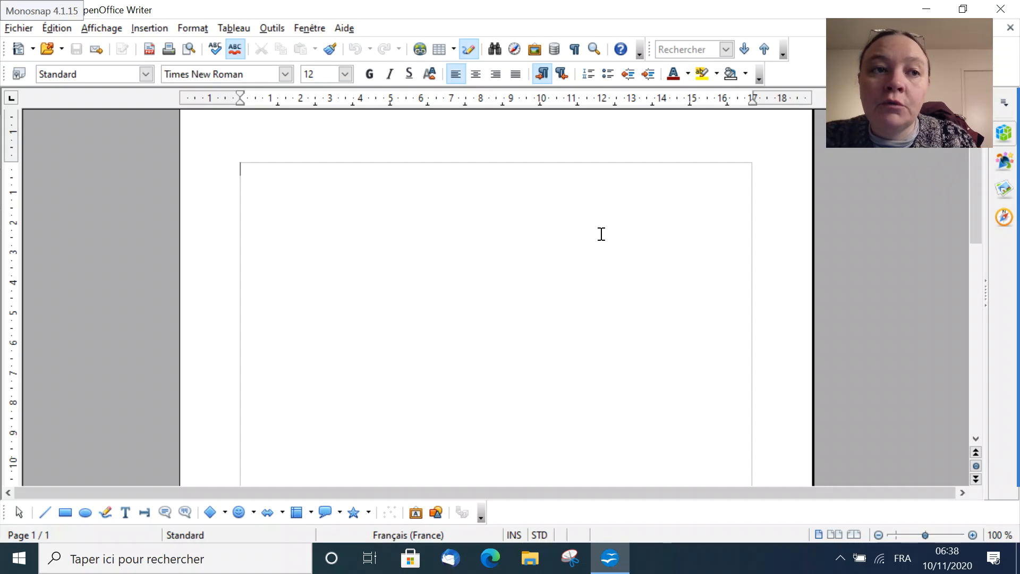
Step: Review which toolbars are enabled in the list of available toolbars
click(90, 29)
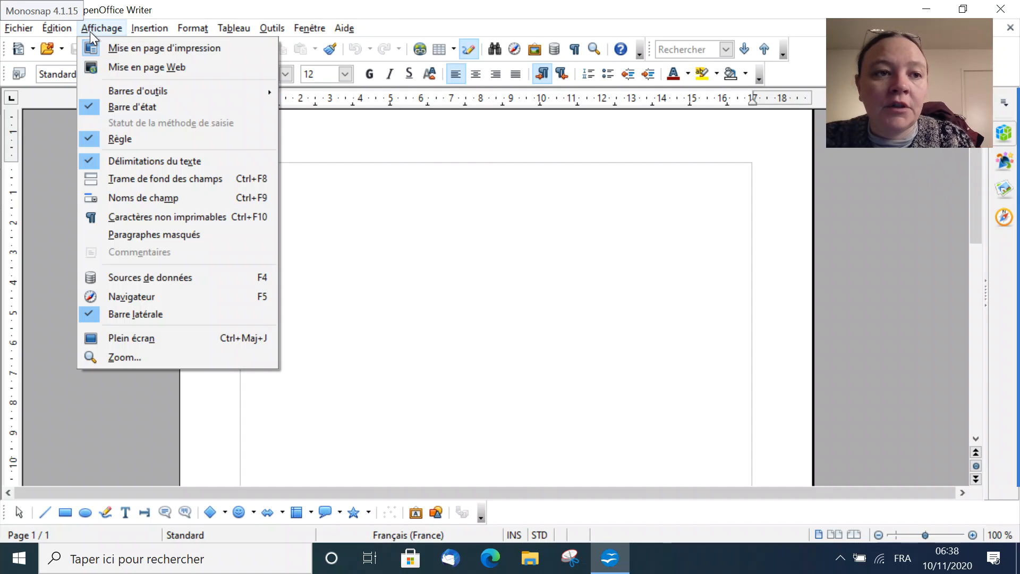
click(115, 90)
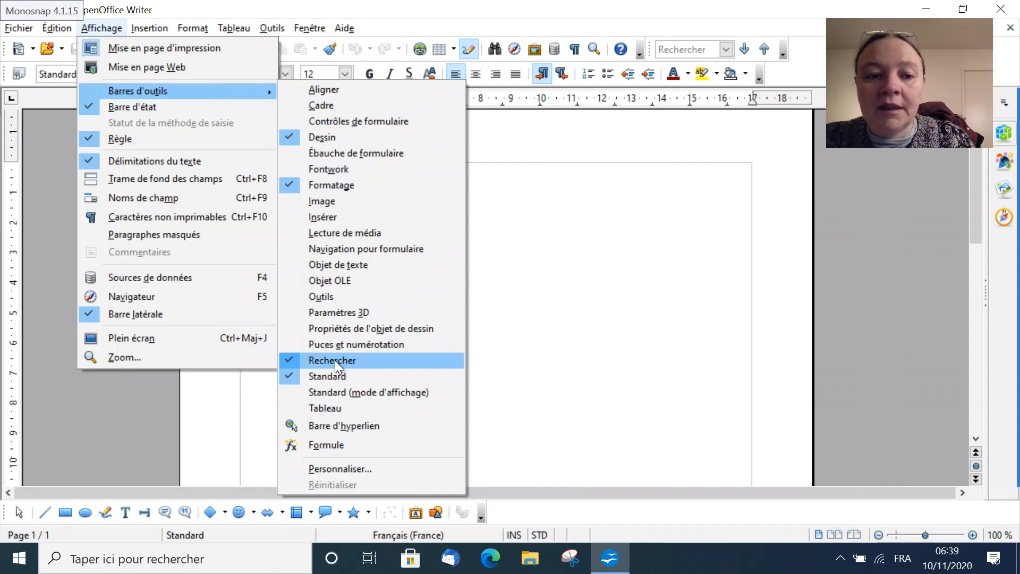
click(532, 136)
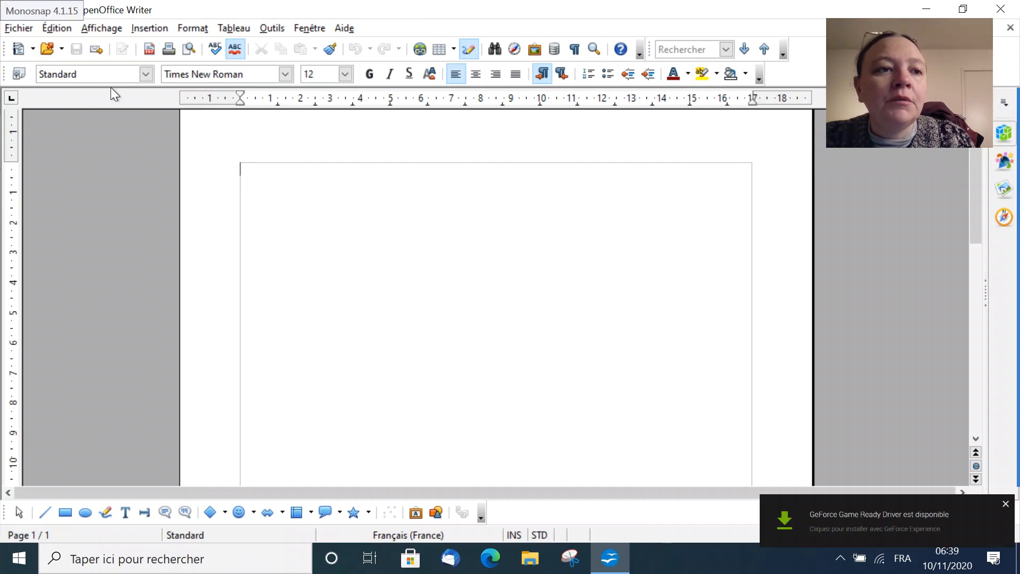
Step: Look at the available paragraph styles and remove the Appliquer le style box from the Formatage toolbar
click(145, 77)
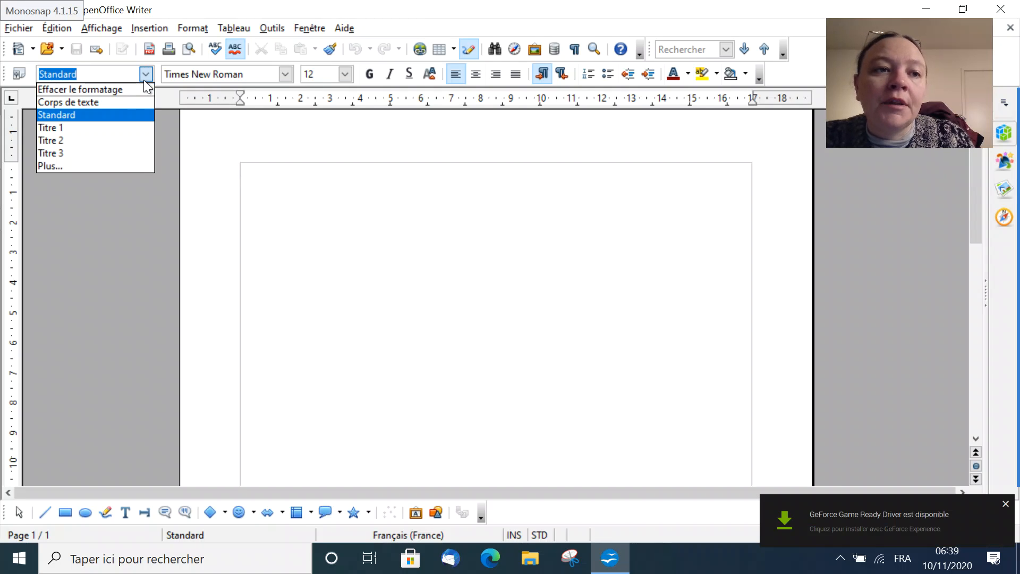
click(145, 78)
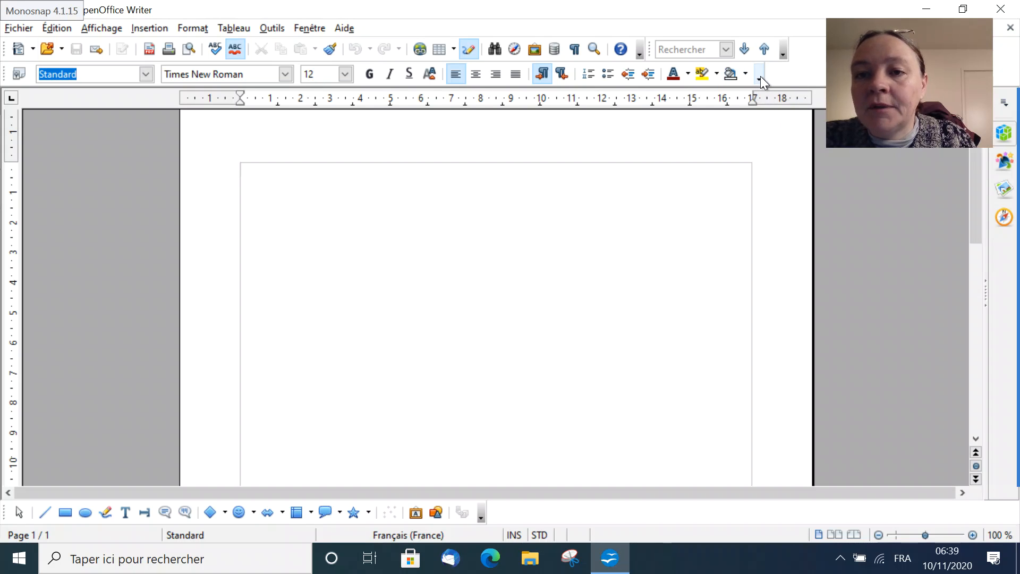
click(759, 78)
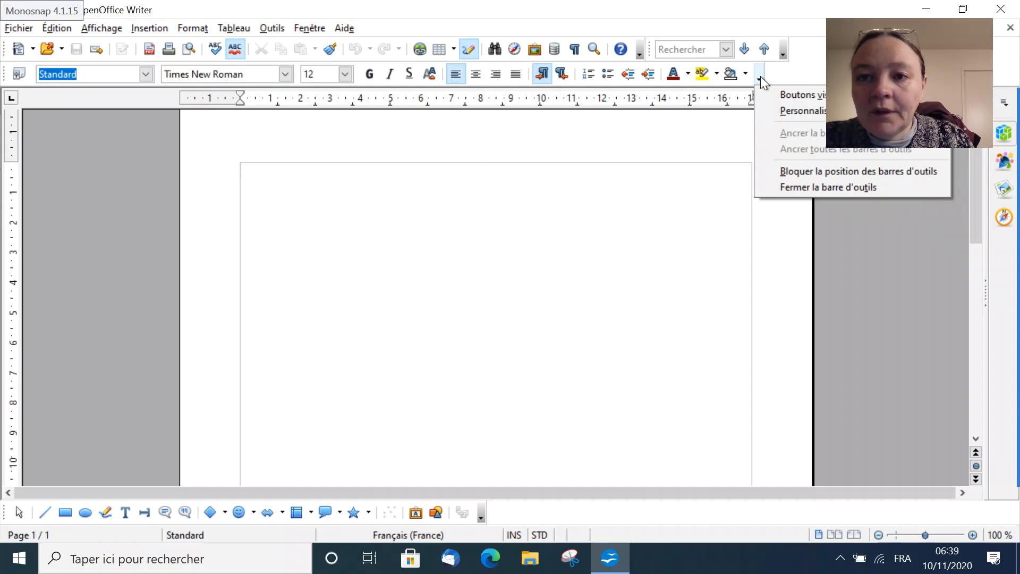
mouse_move(776, 95)
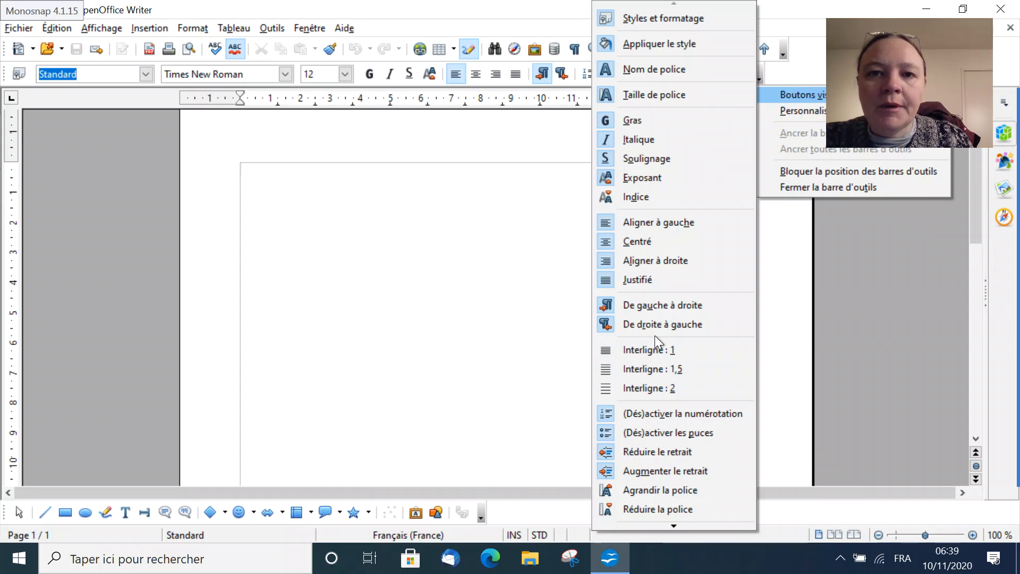
click(629, 46)
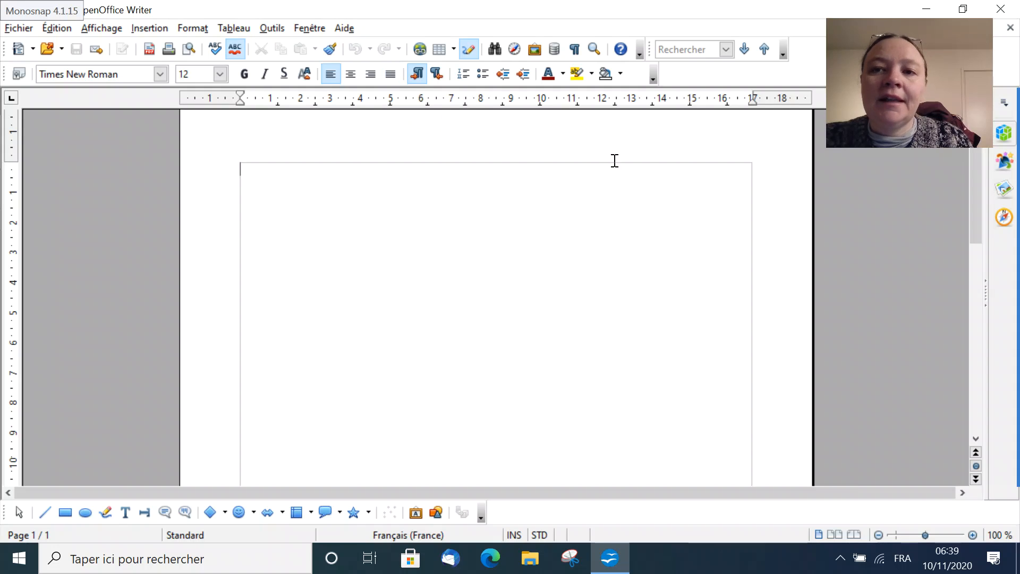
Step: Add the Interligne : 1, Interligne : 1,5 and Interligne : 2 buttons to the Formatage toolbar
click(653, 77)
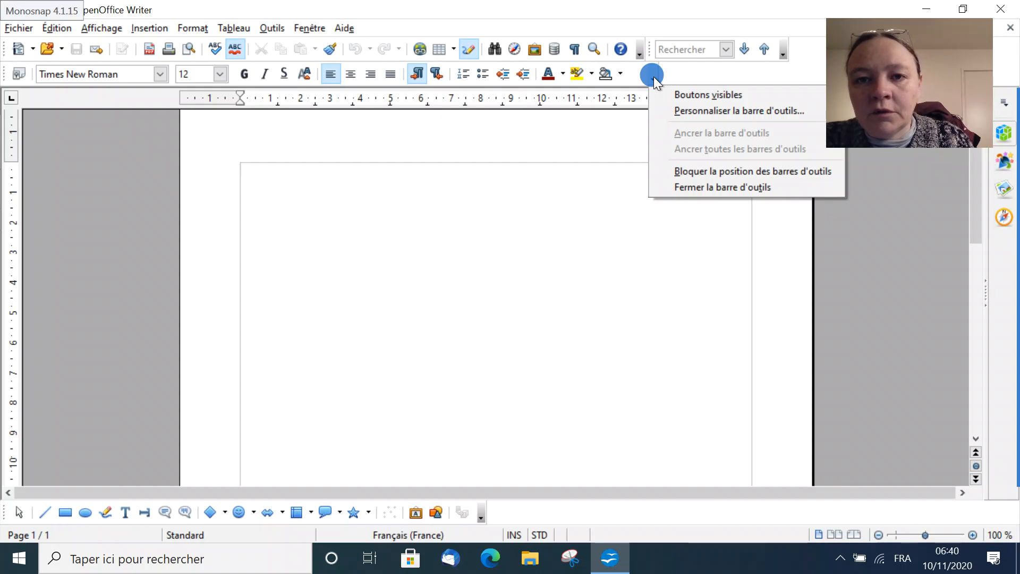
mouse_move(664, 94)
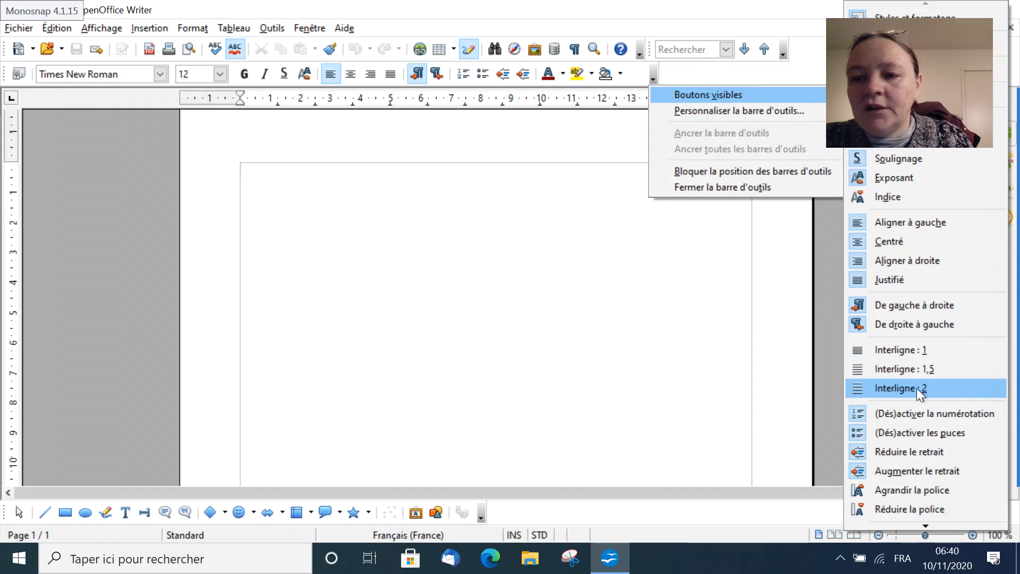
click(901, 349)
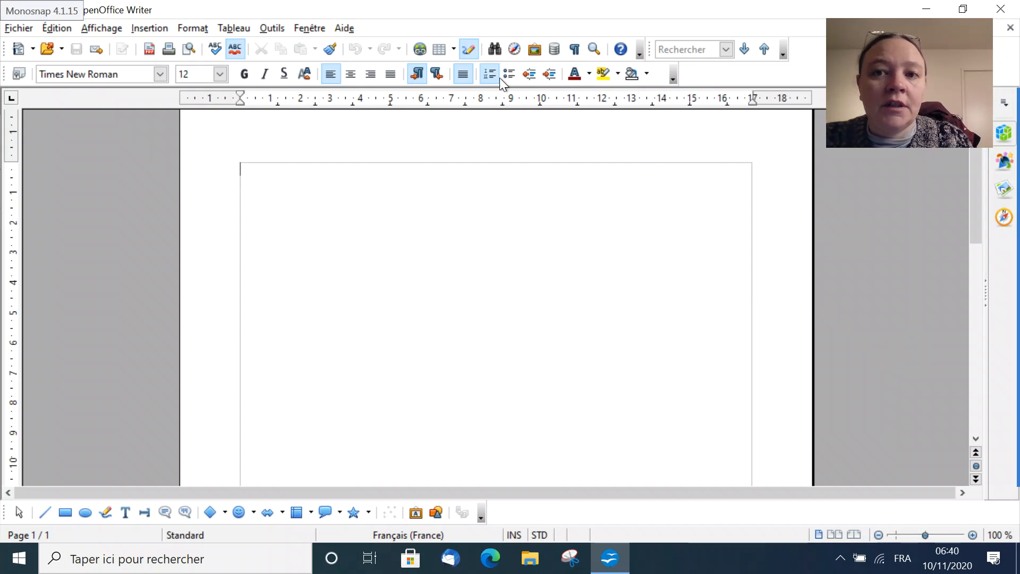
click(673, 78)
mouse_move(683, 95)
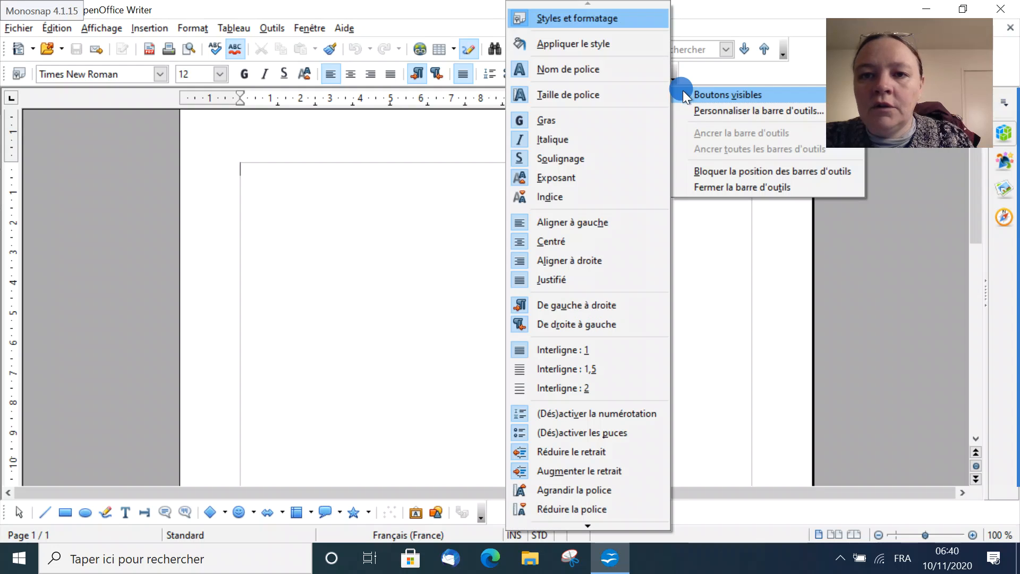
click(534, 369)
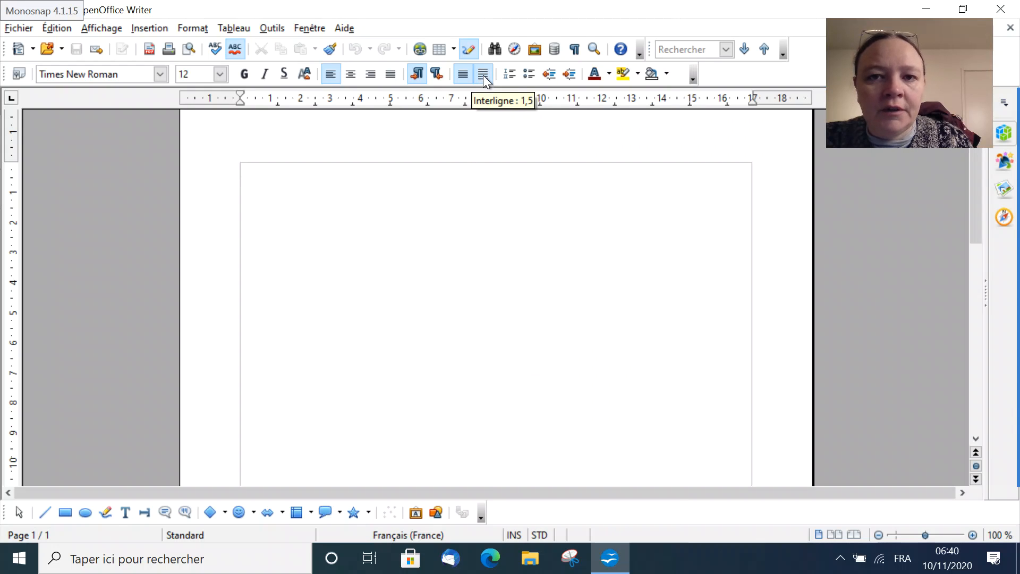
click(693, 76)
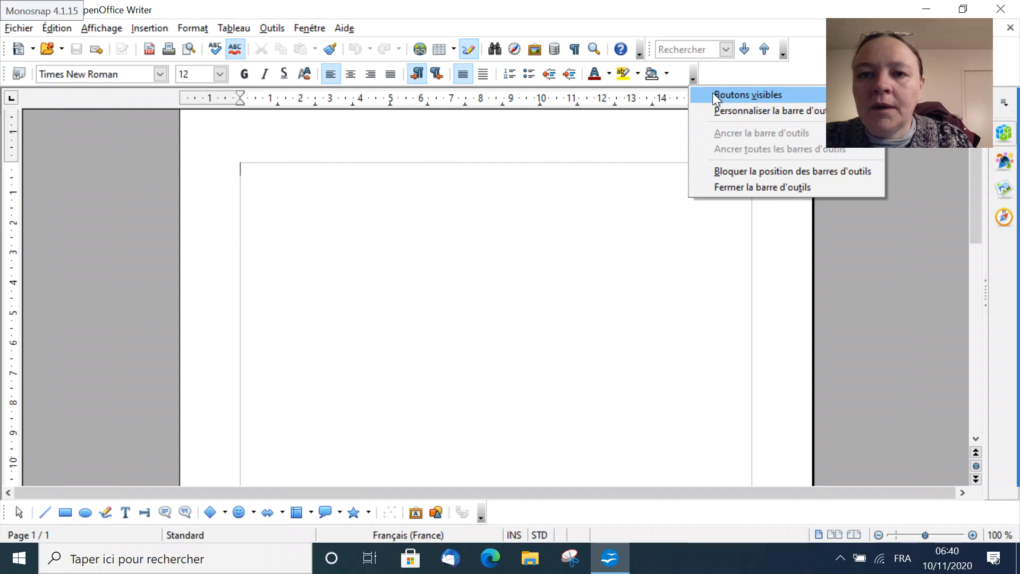
mouse_move(713, 93)
click(581, 383)
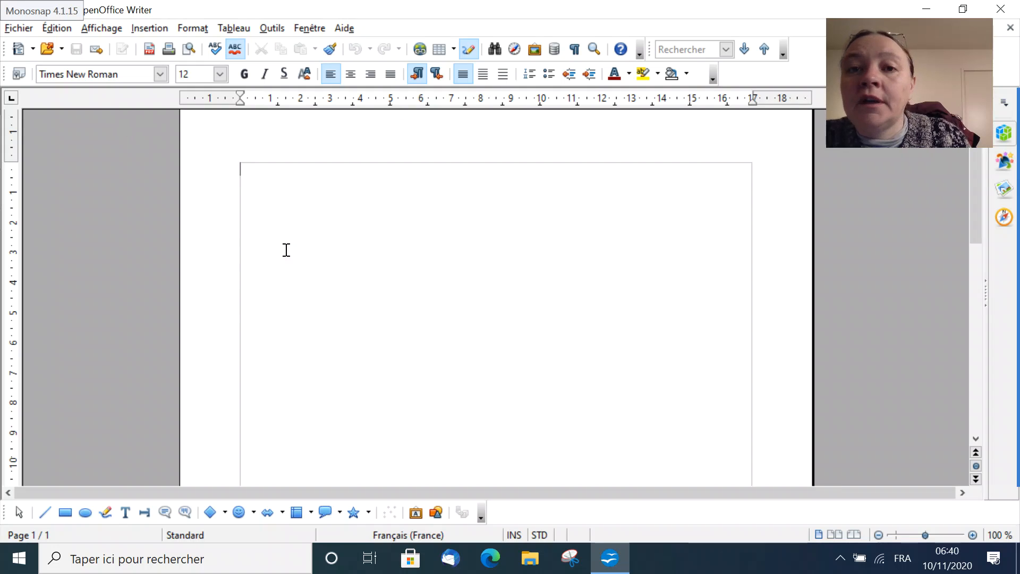
Step: Review the visible-button lists of the Standard and Dessin toolbars without changing them
click(782, 47)
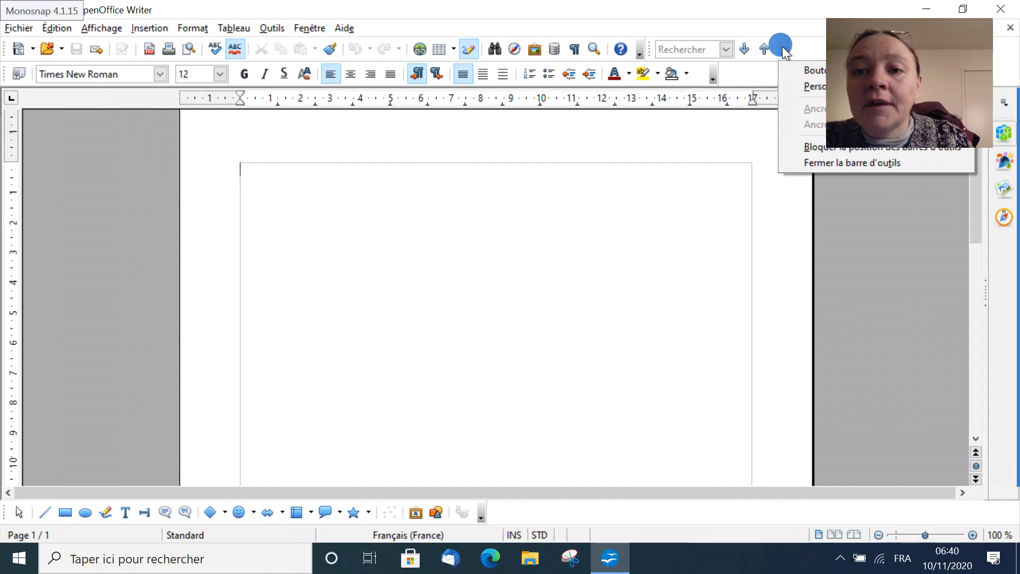
click(782, 46)
click(638, 48)
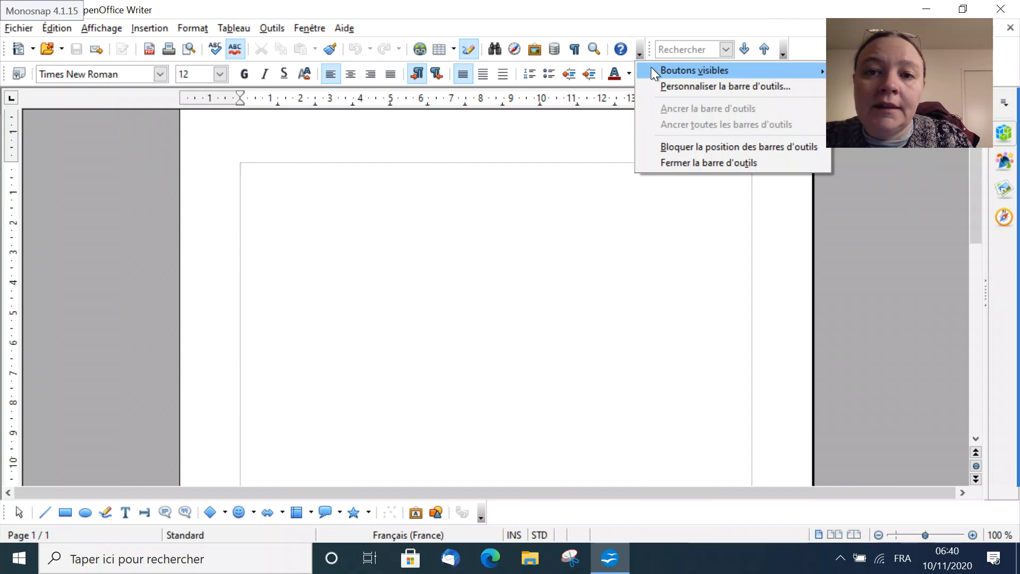
mouse_move(652, 67)
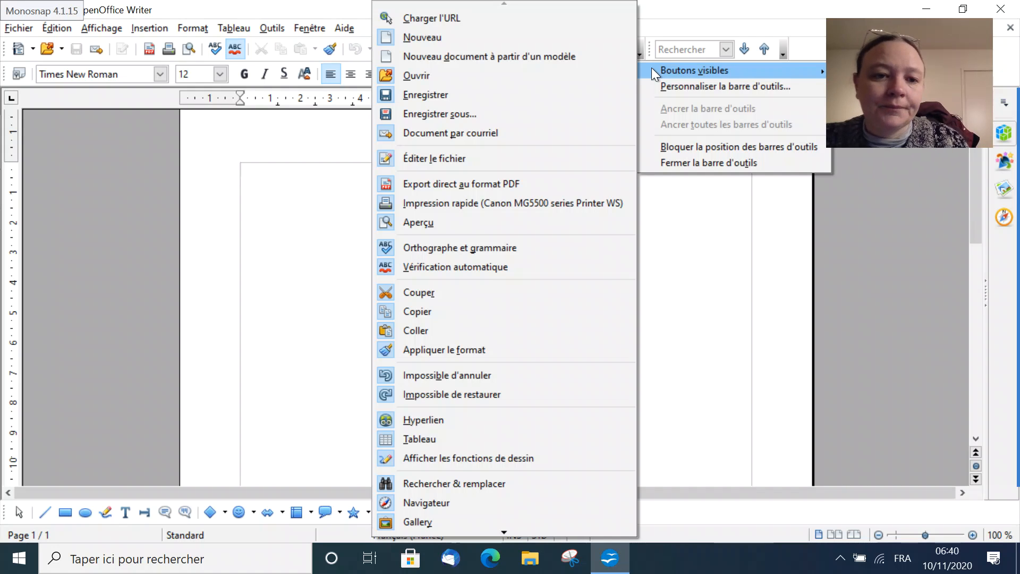
click(296, 411)
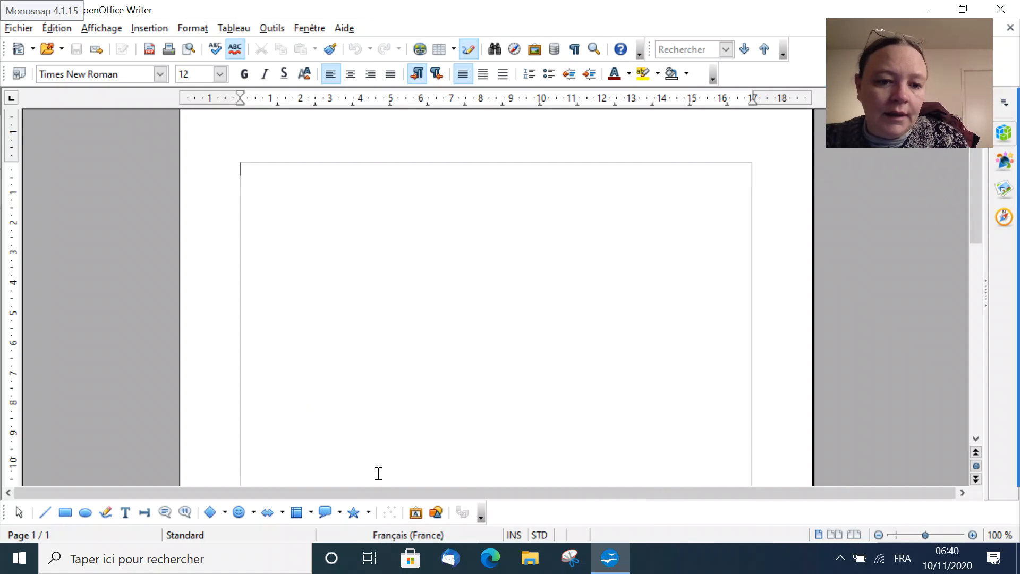
click(480, 515)
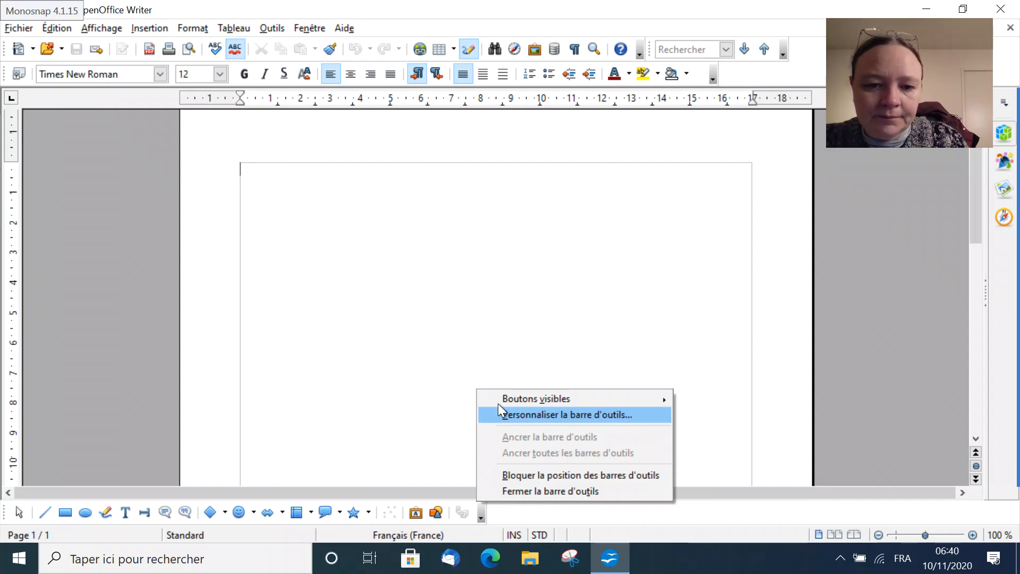
mouse_move(502, 394)
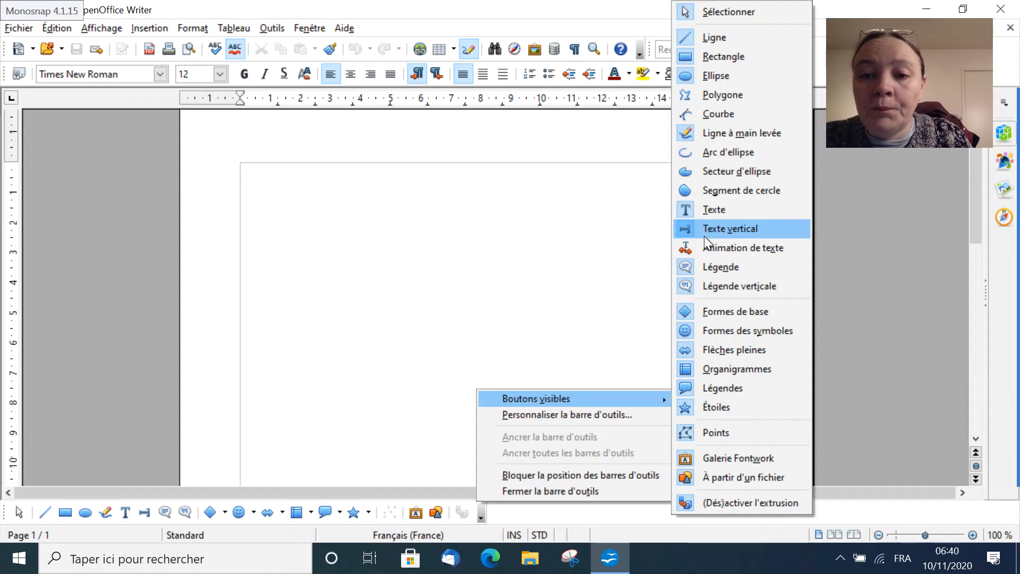
click(533, 216)
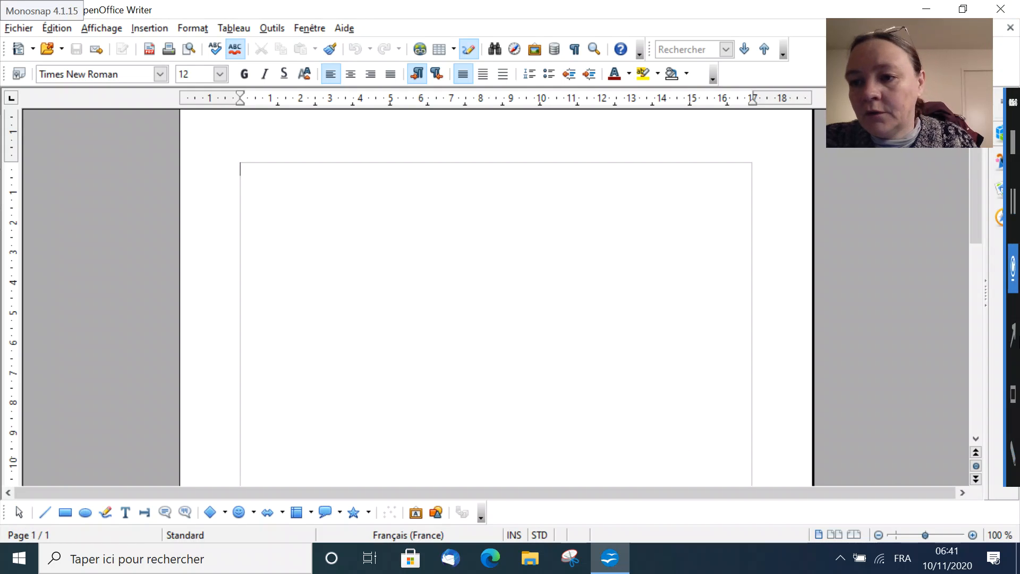
click(990, 371)
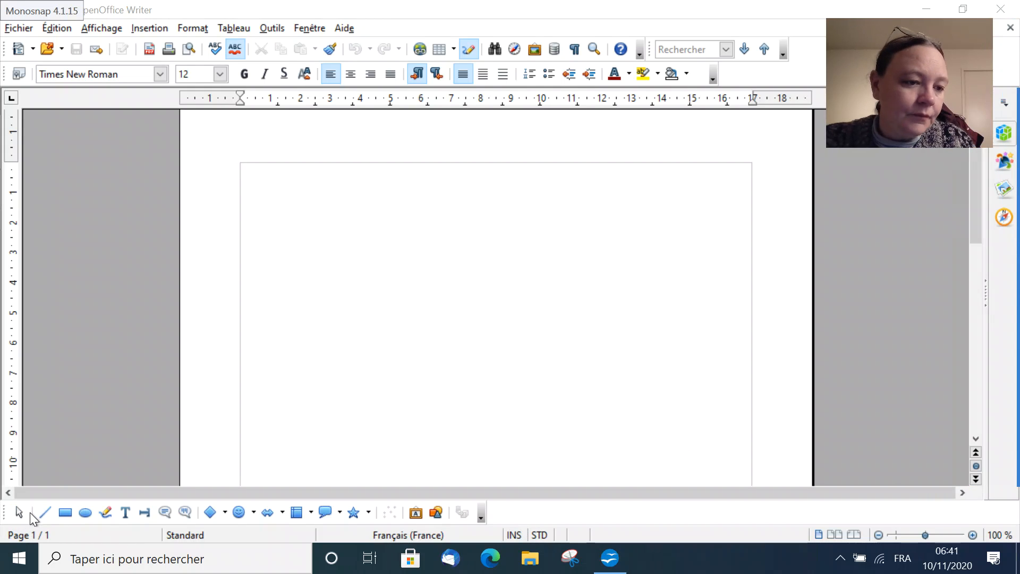
click(32, 500)
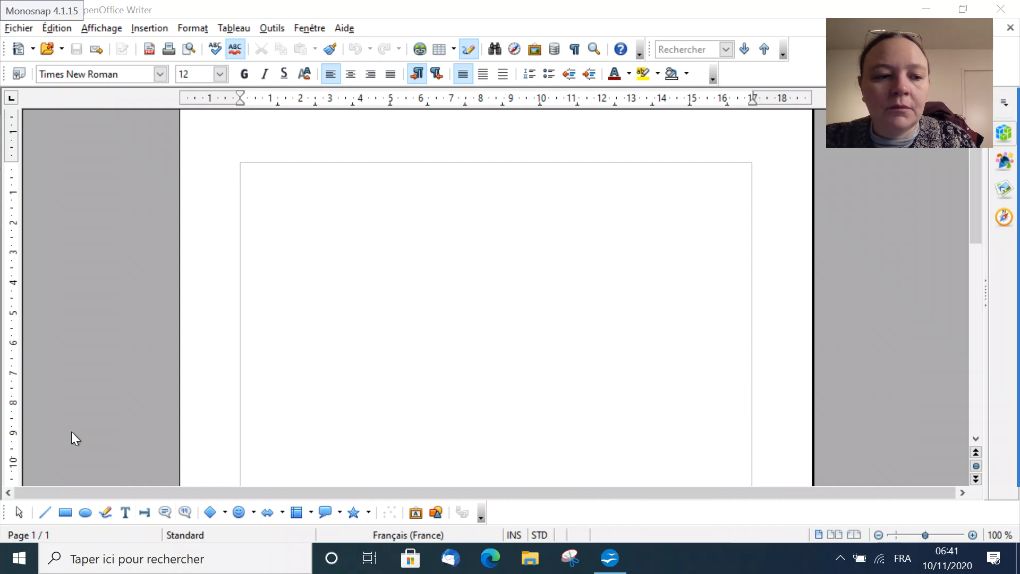
Step: Draw two diagonal lines in the upper part of the page, spanning about 9.8 × 3.2 cm and 8.5 × 3.4 cm
click(46, 514)
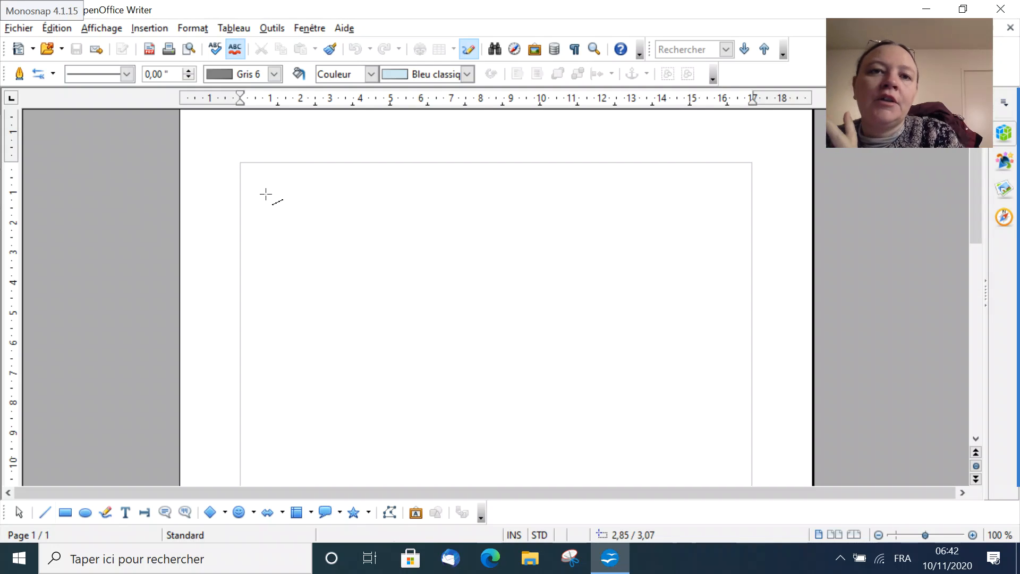
drag(265, 194, 560, 292)
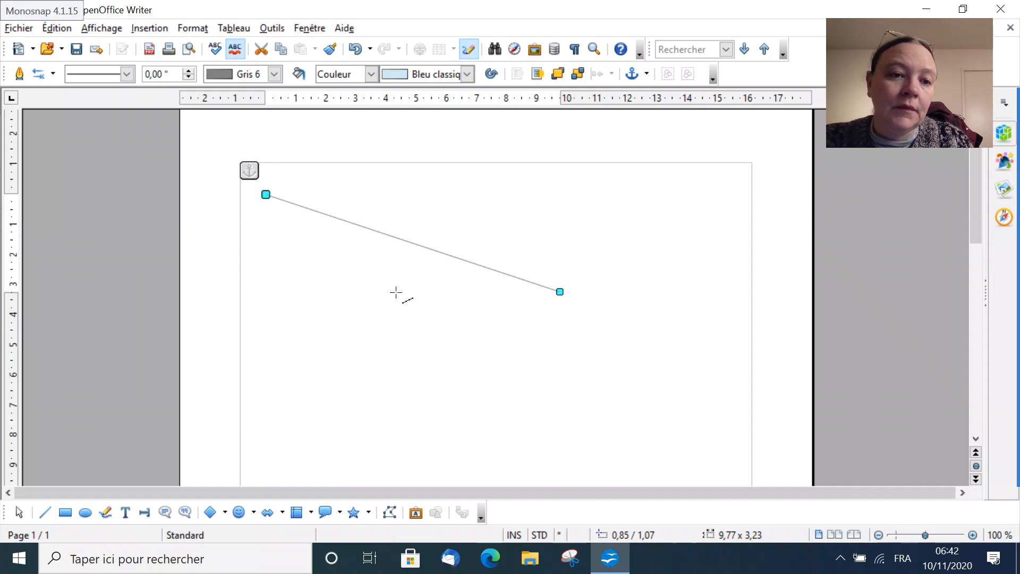
drag(533, 339, 275, 238)
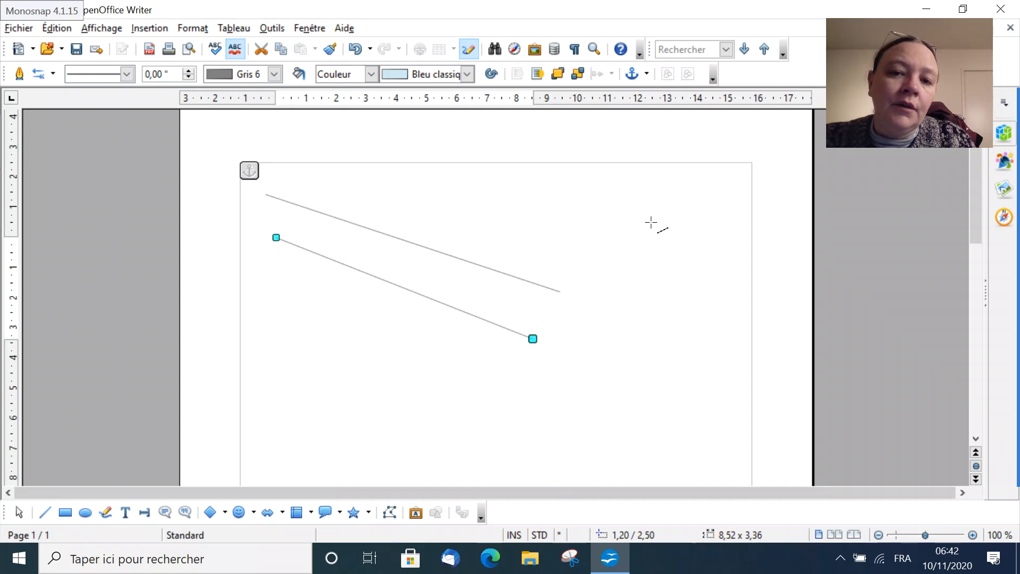
Step: Write "coucou" on the document's first line and compare the toolbar shown for the upper line with the one for text
click(651, 222)
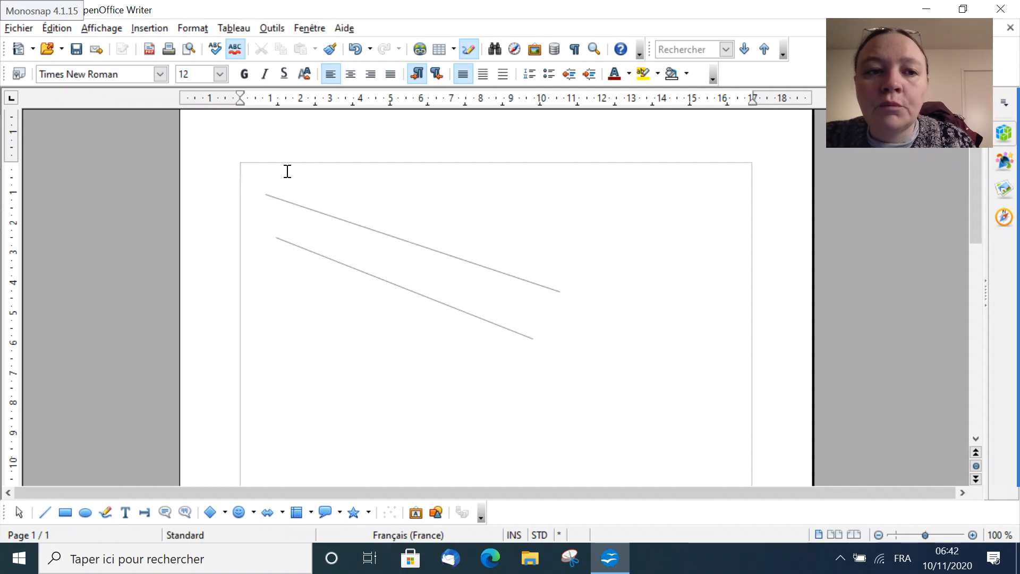
text(coucou)
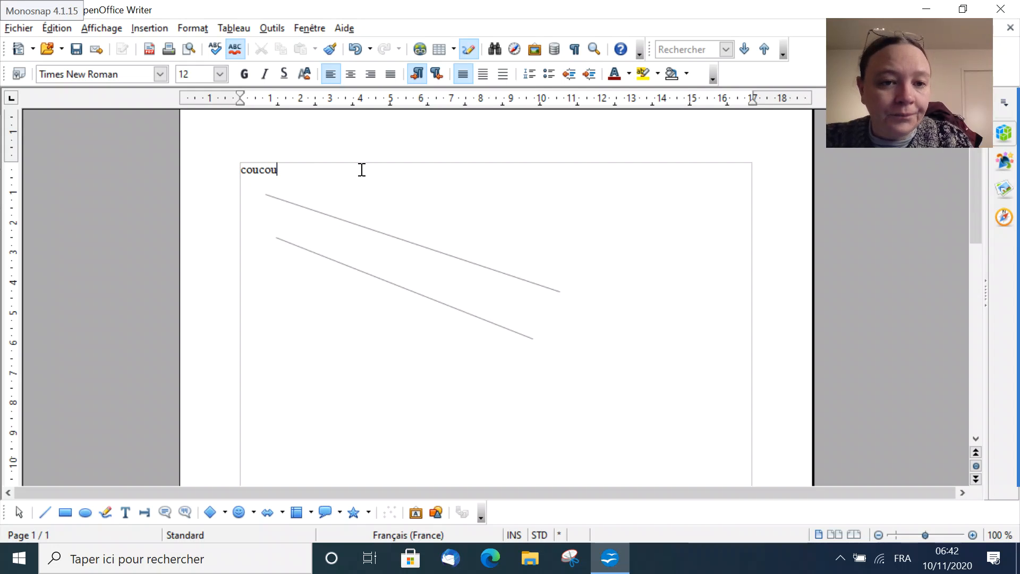
click(314, 211)
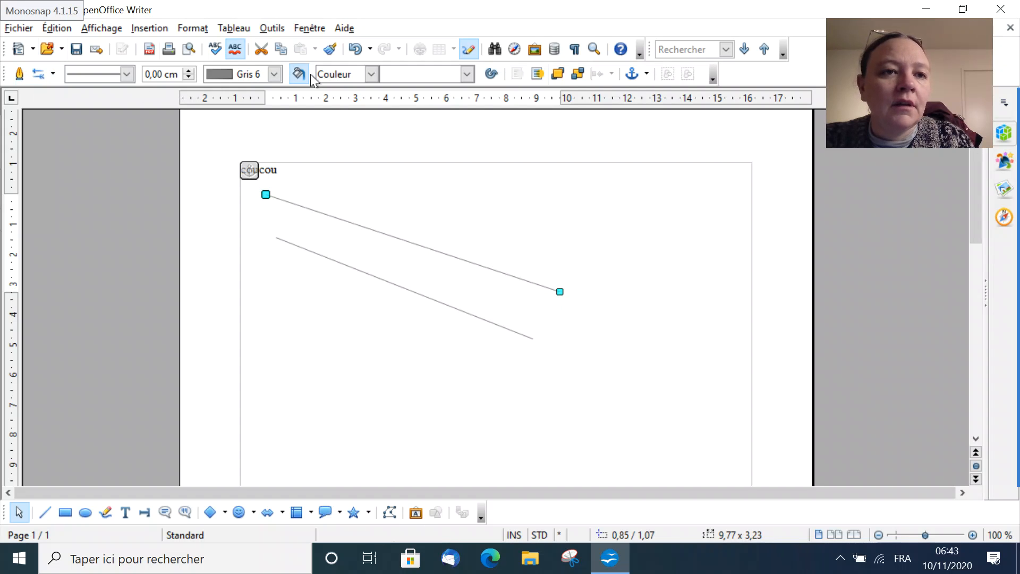
click(550, 186)
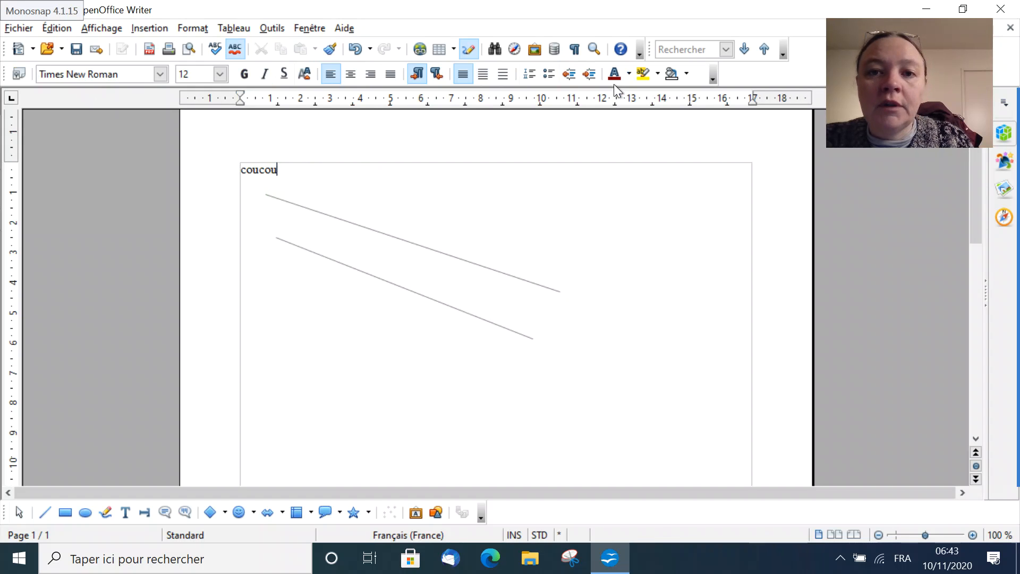
Step: Format the upper line with a width of 0,10 cm and the colour Rouge, trying Noir first
click(423, 247)
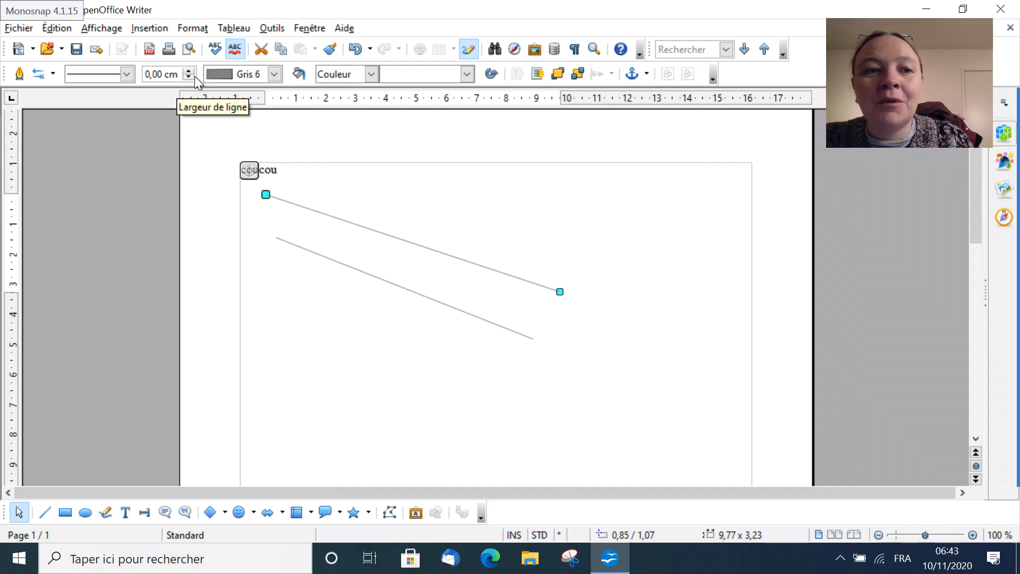
click(273, 75)
click(242, 153)
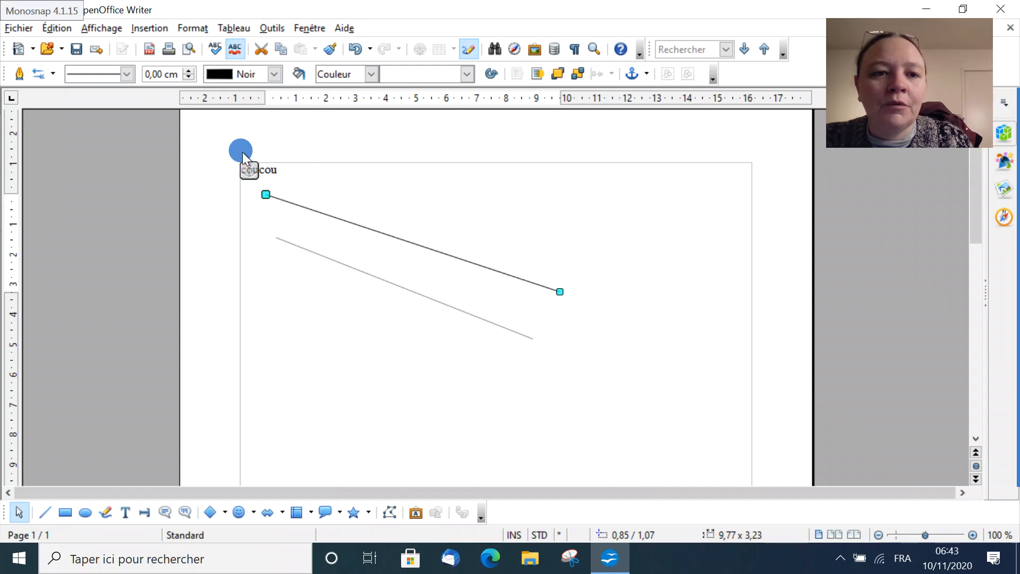
click(189, 70)
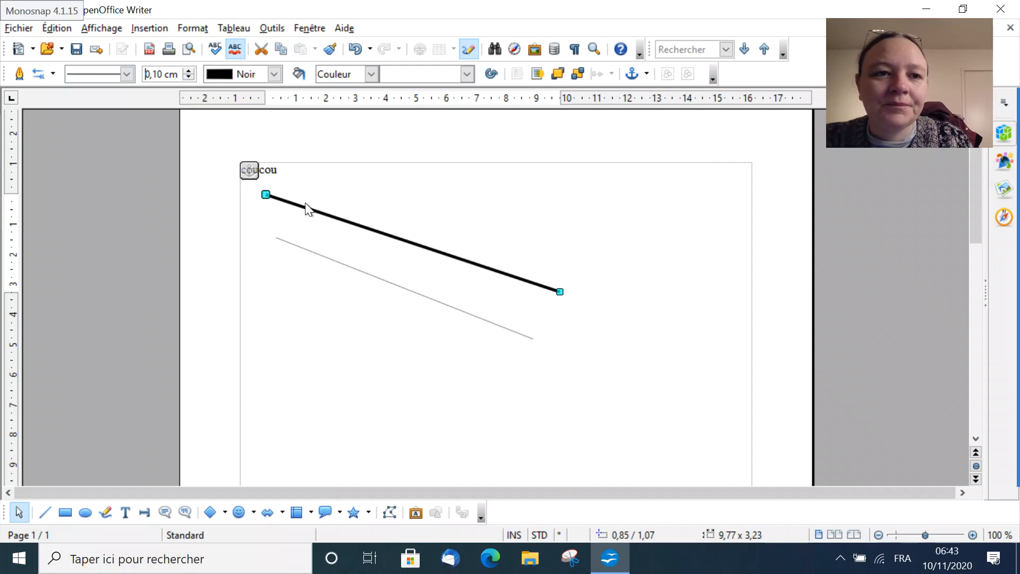
click(274, 75)
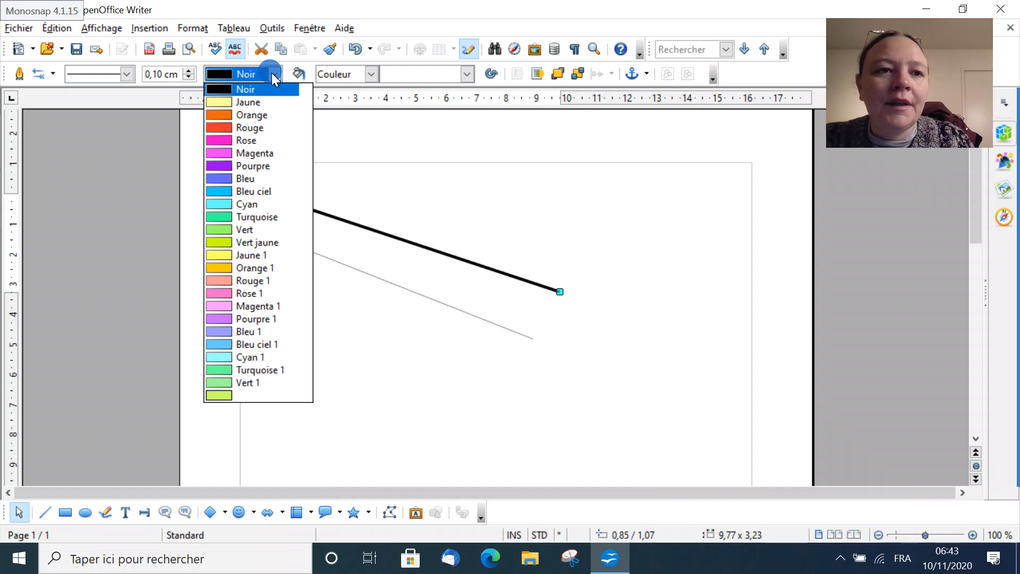
click(240, 127)
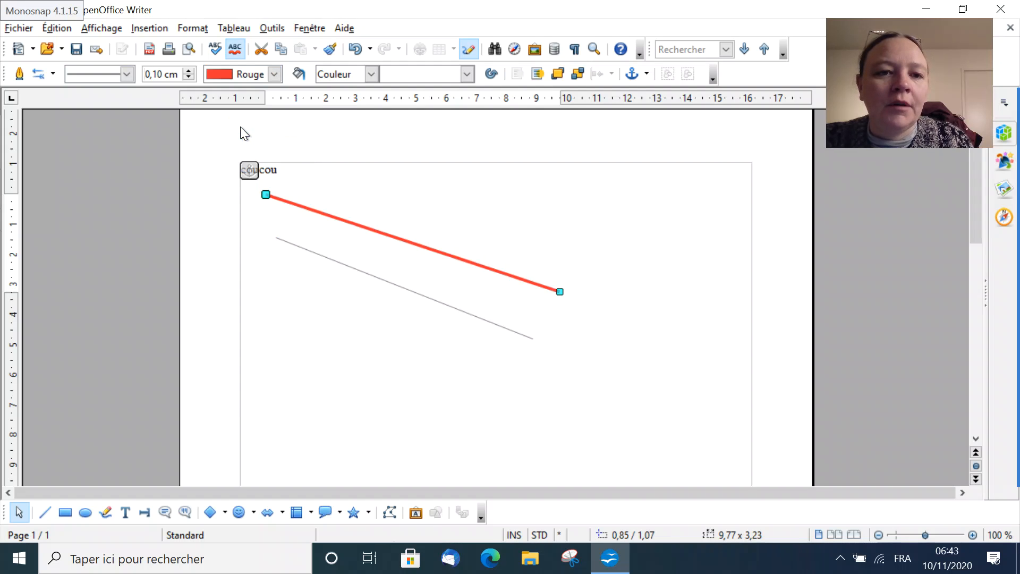
Step: Format the lower line with a width of 0,20 cm and the colour Turquoise
click(321, 254)
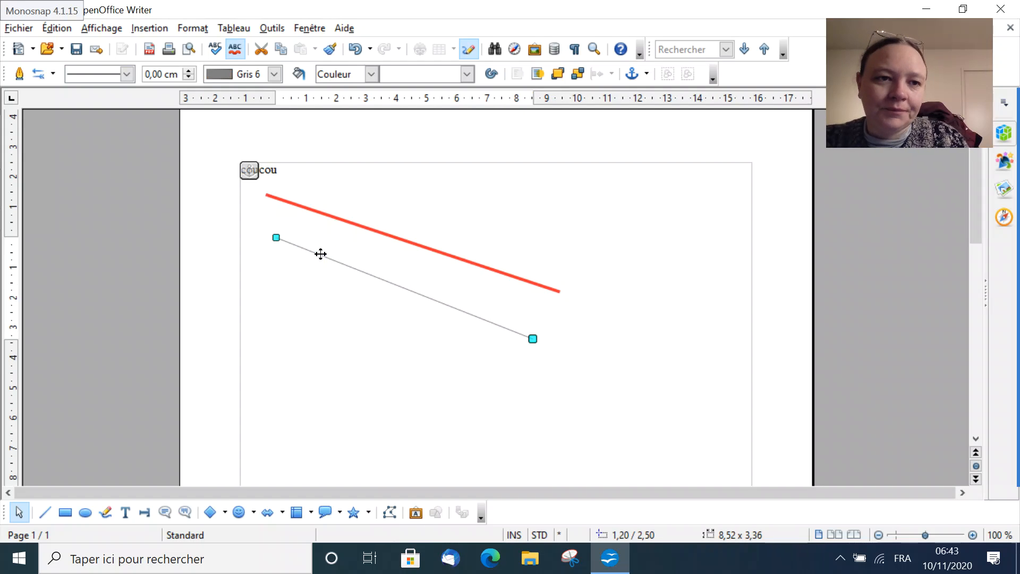
click(188, 71)
click(188, 72)
click(273, 74)
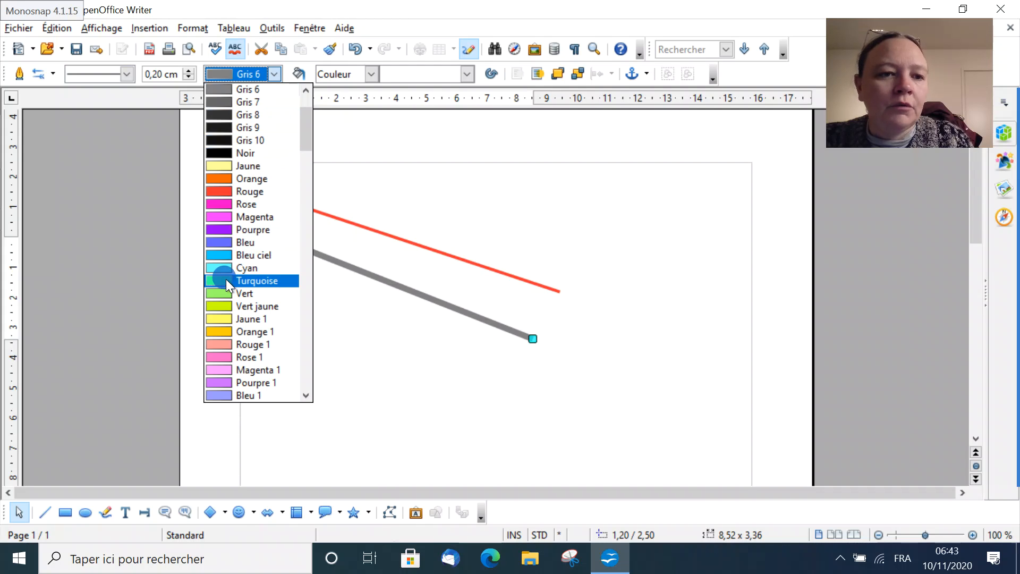
click(226, 279)
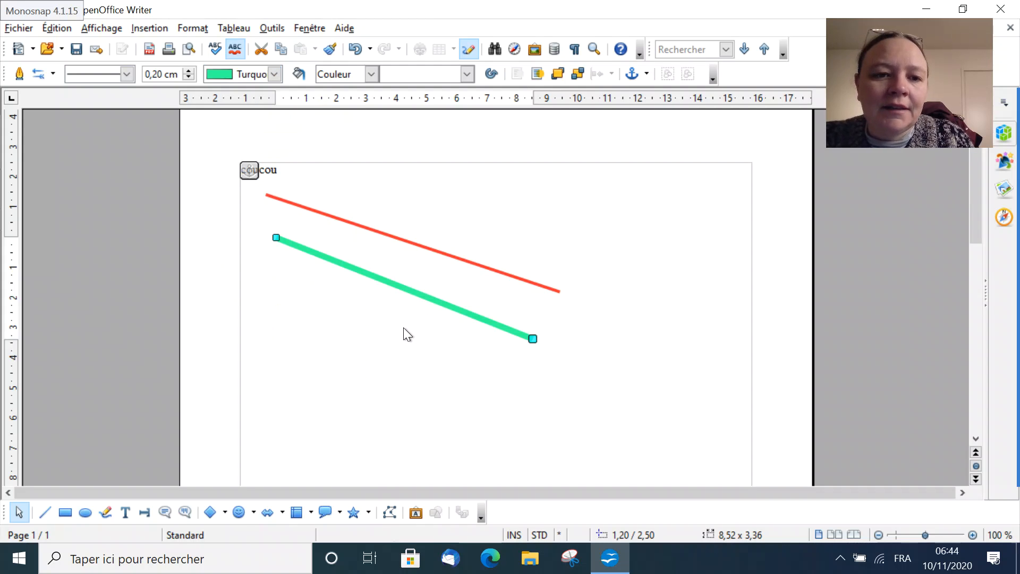
Step: Move both lines around the page, leaving the red one at about 3.84 / 2.08 and the turquoise one at about 1.36 / 3.11
drag(403, 287, 596, 338)
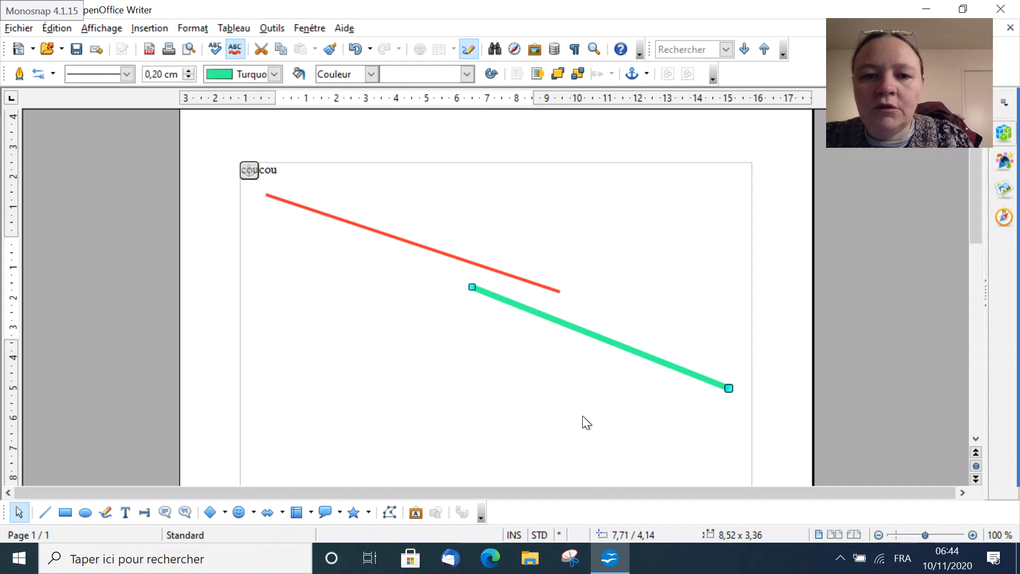
click(378, 233)
drag(379, 232, 355, 302)
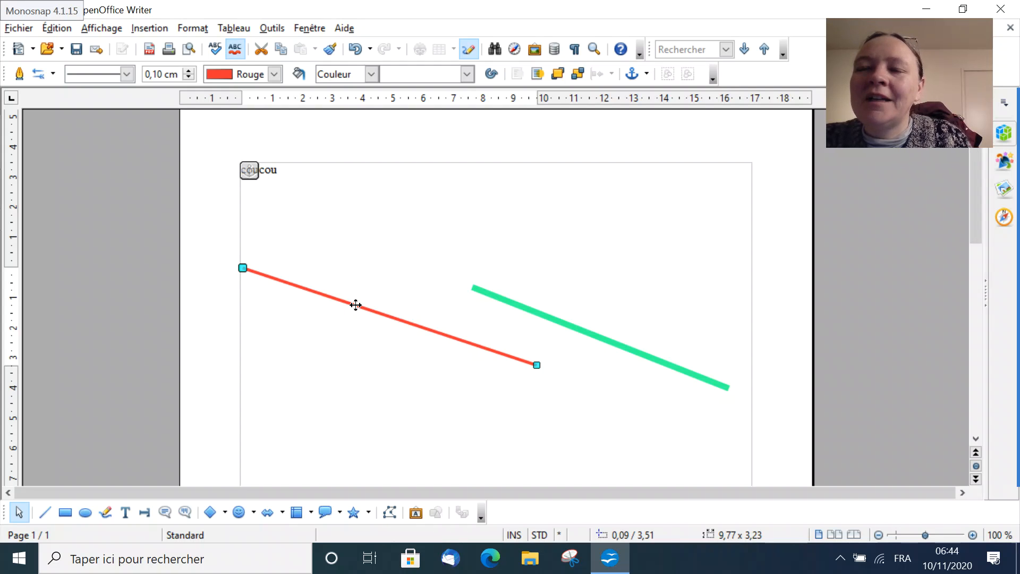
drag(355, 305, 481, 229)
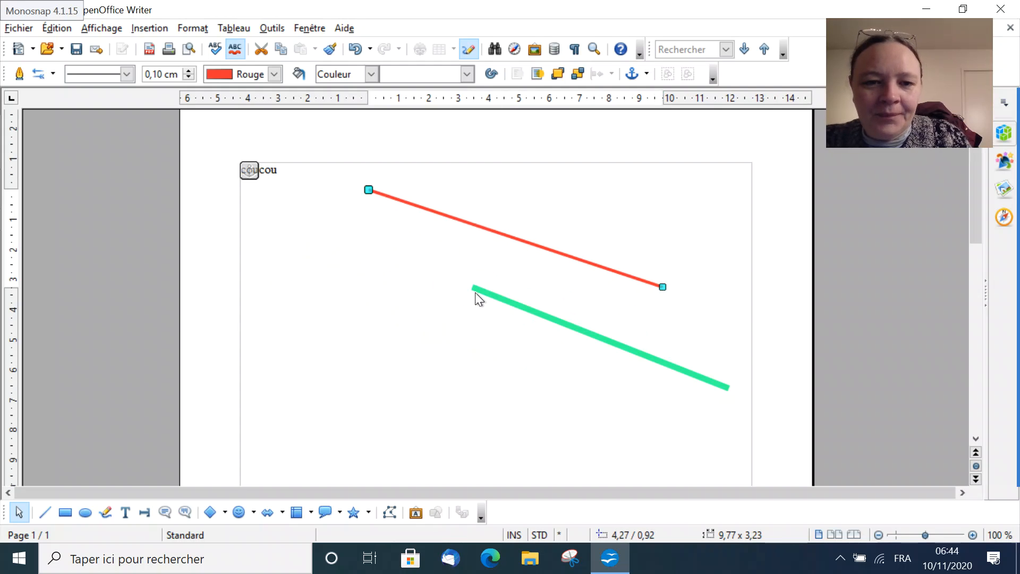
drag(480, 292, 334, 269)
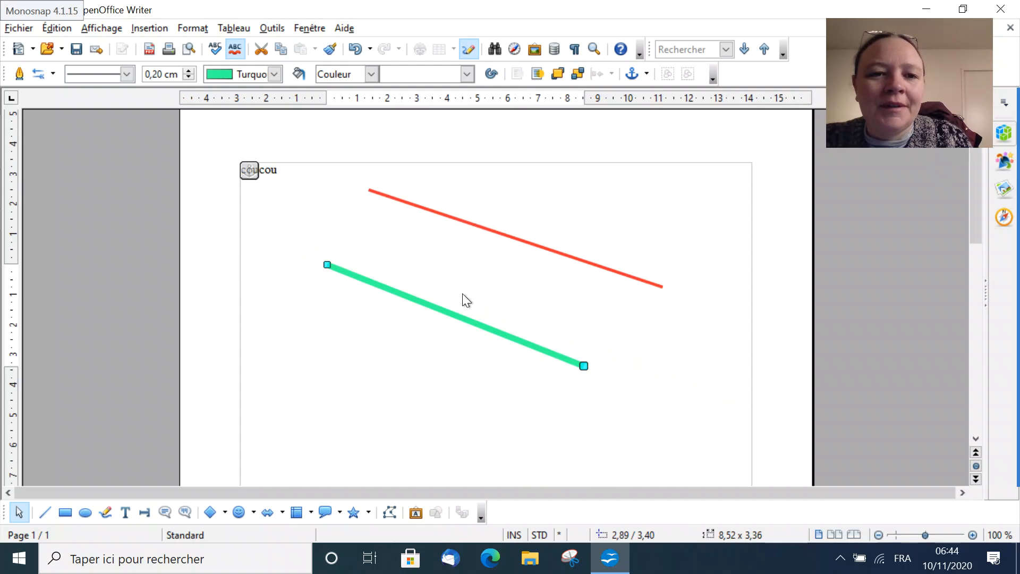
drag(417, 290, 485, 266)
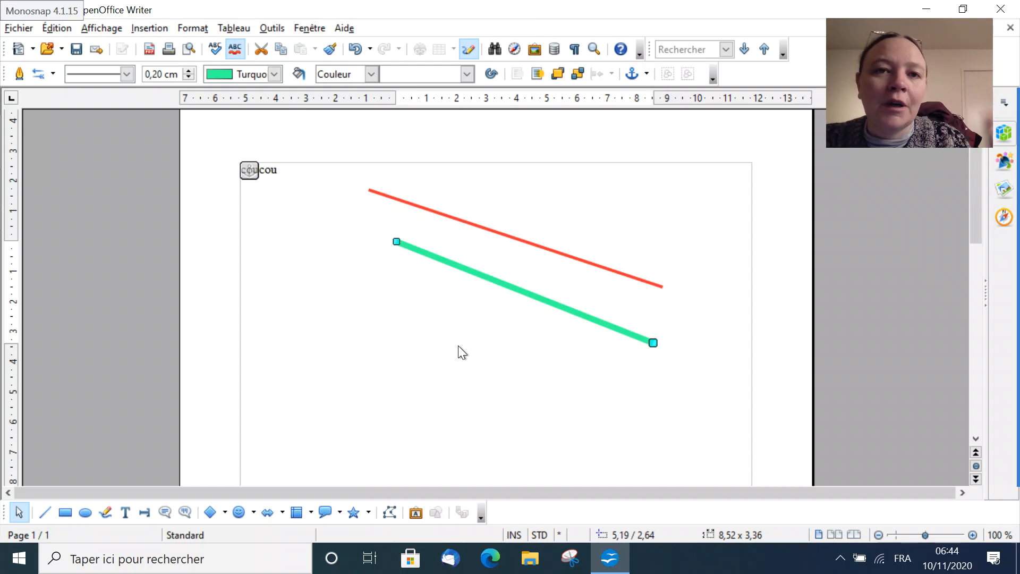
drag(470, 270, 384, 281)
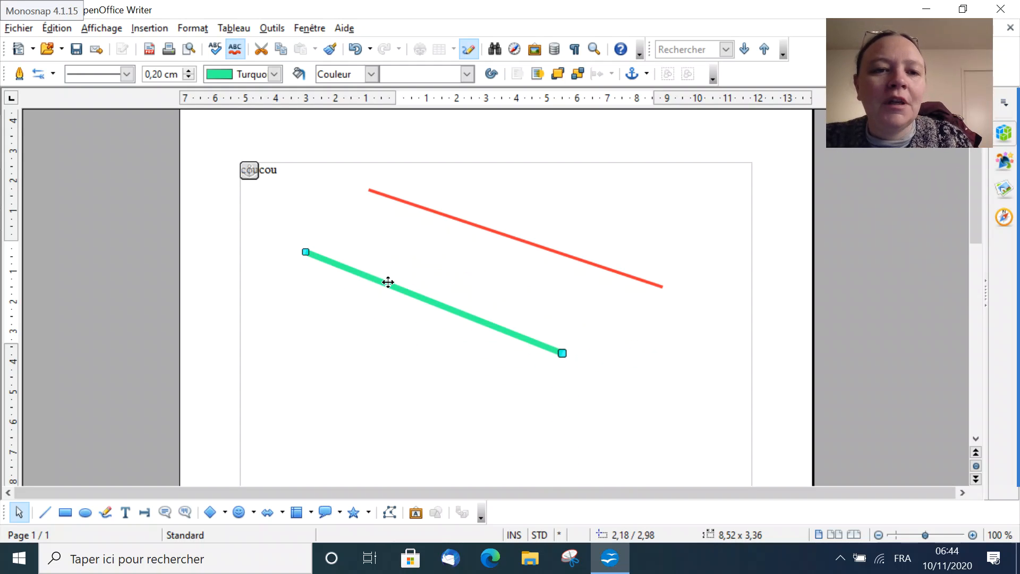
click(421, 206)
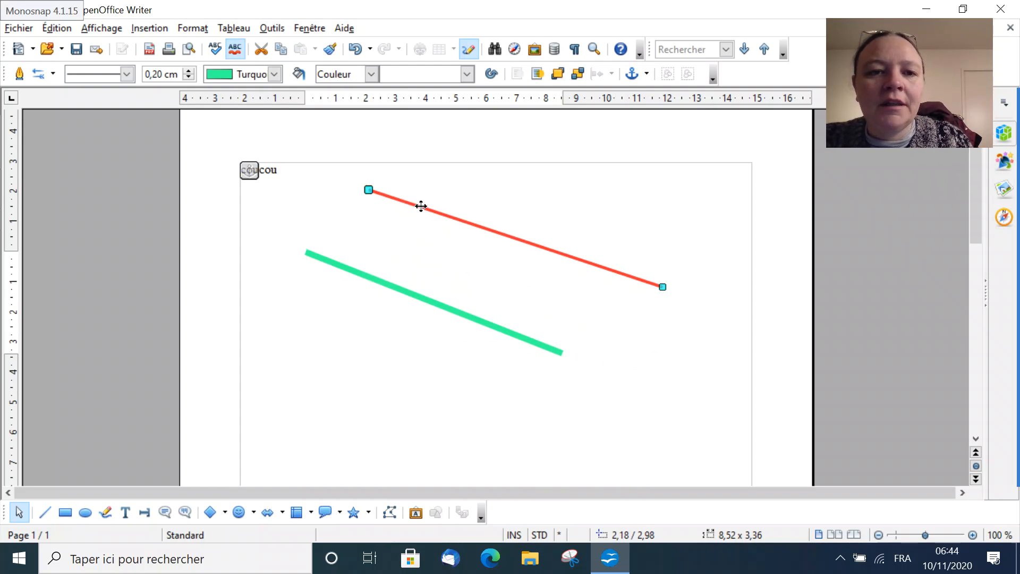
drag(420, 207, 408, 242)
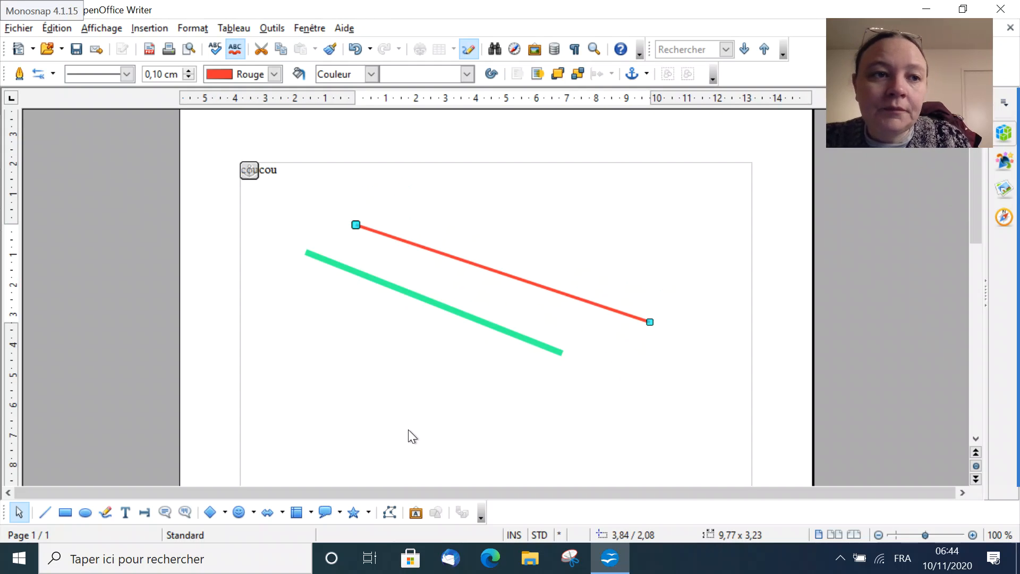
drag(433, 303, 408, 305)
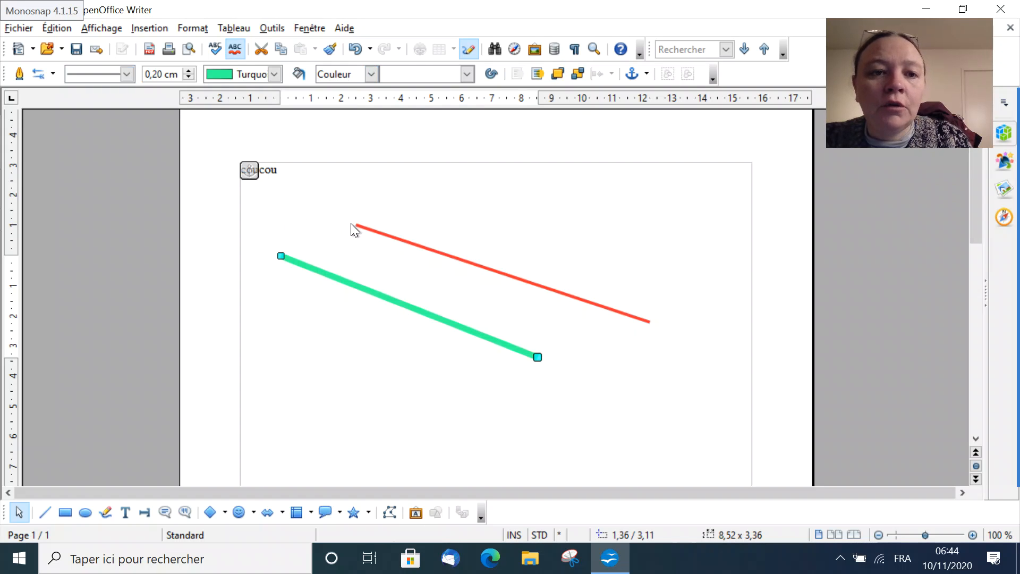
Step: Compare the toolbar shown for the "coucou" text with the one shown for the turquoise line
click(371, 186)
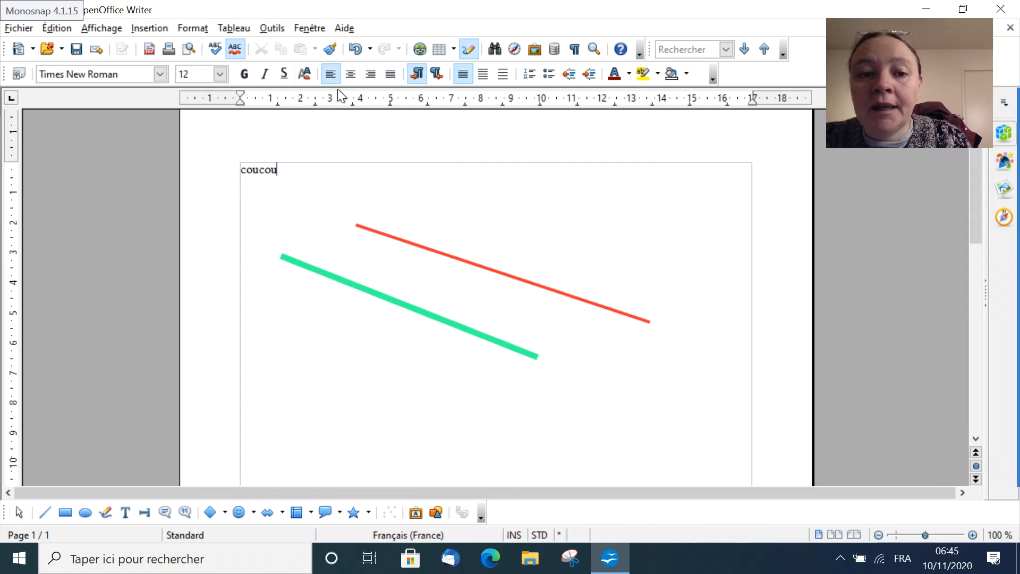
click(333, 281)
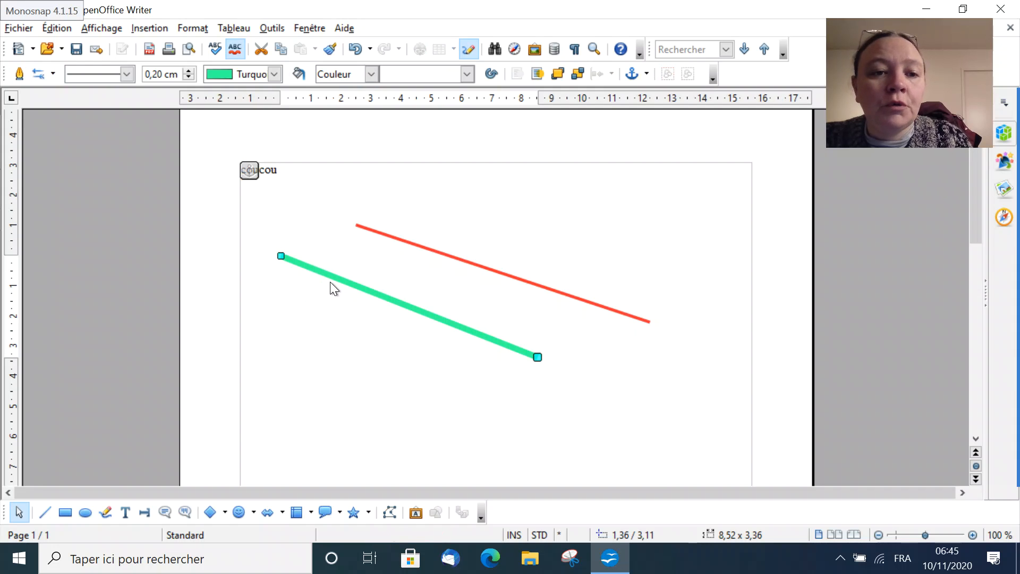
Step: Move the turquoise line above the red one, to about 5,62 / 0,36, and give it the Tirets fins line style
drag(301, 265, 432, 181)
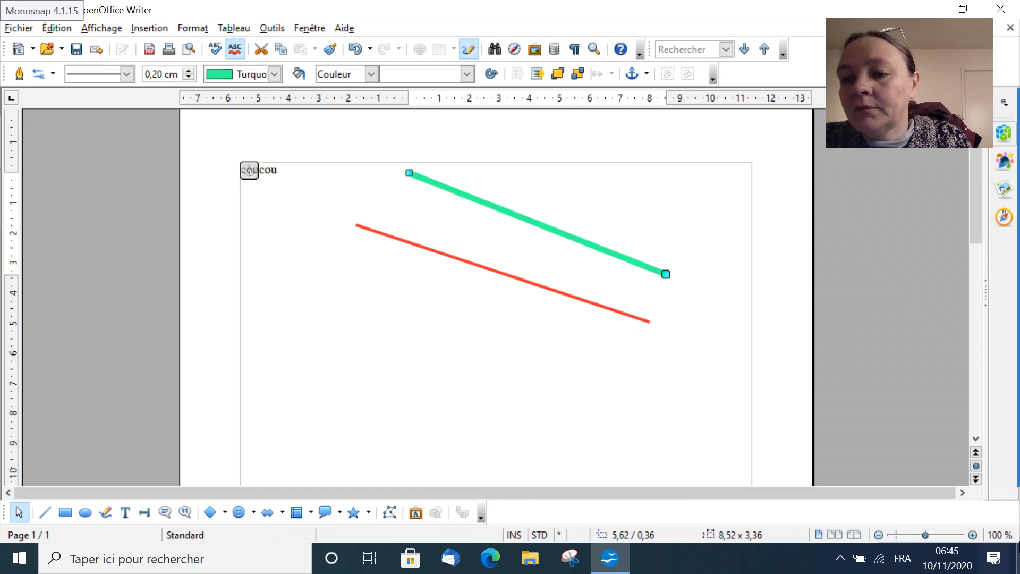
mouse_move(1018, 398)
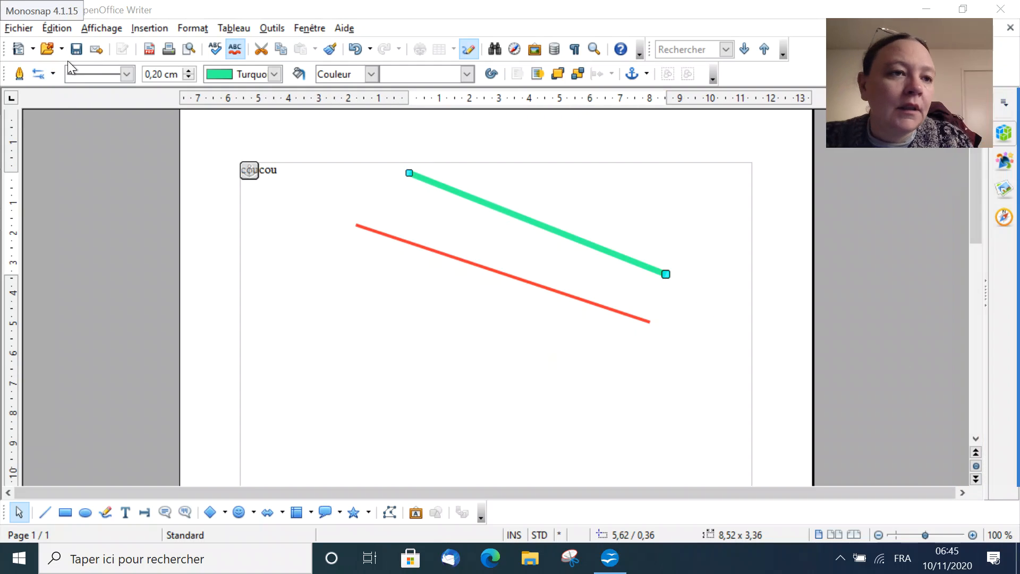
drag(53, 58, 106, 92)
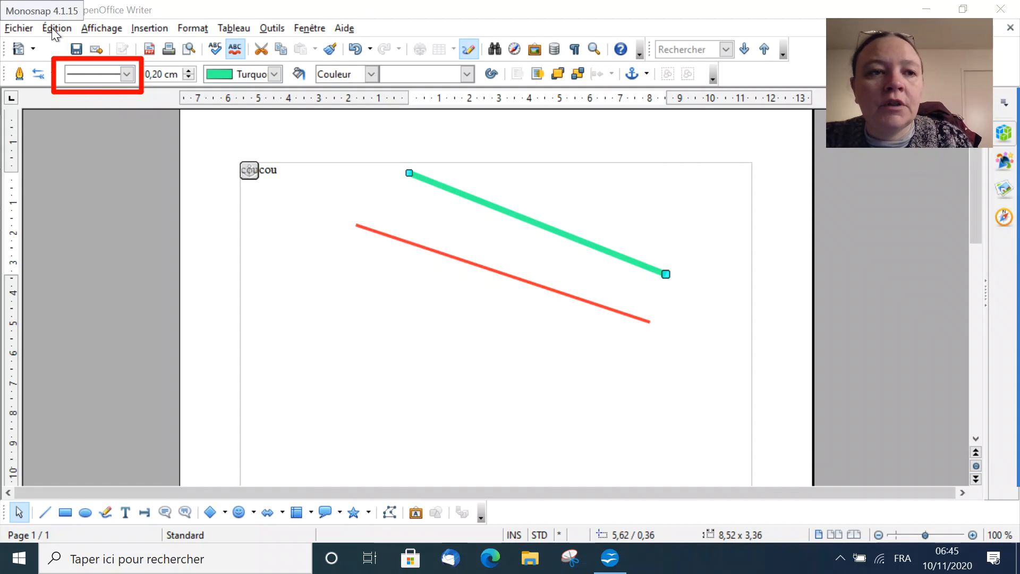
click(129, 73)
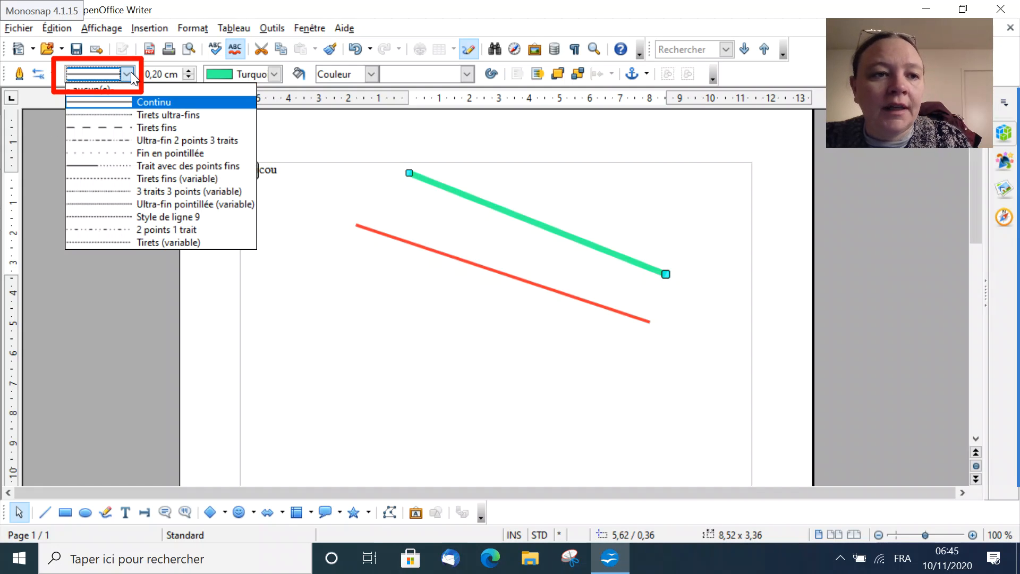
click(120, 127)
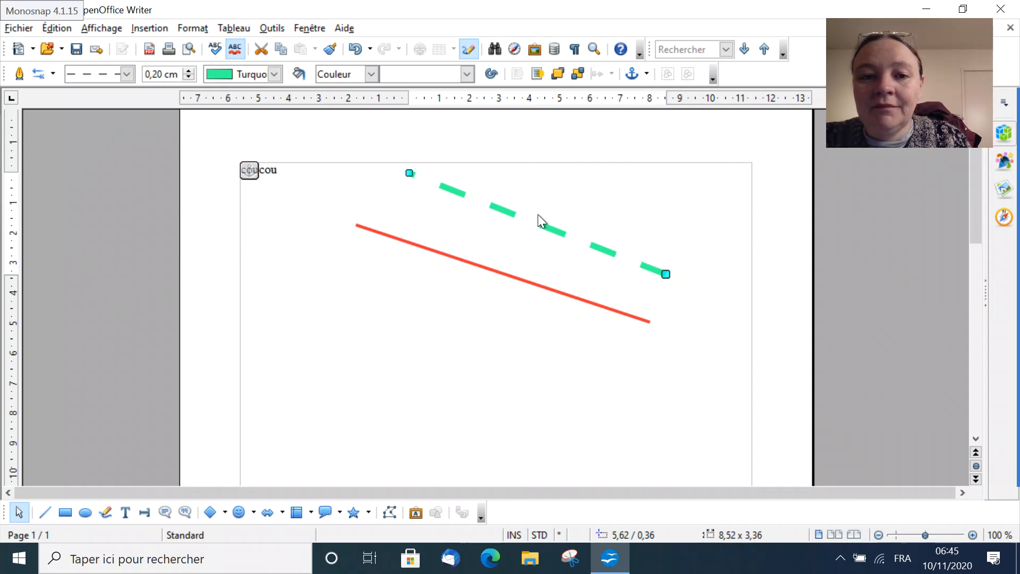
Step: Set the turquoise line's style to Ultra-fin 2 points 3 traits, trying Tirets fins (variable) and 2 points 1 trait first
click(126, 74)
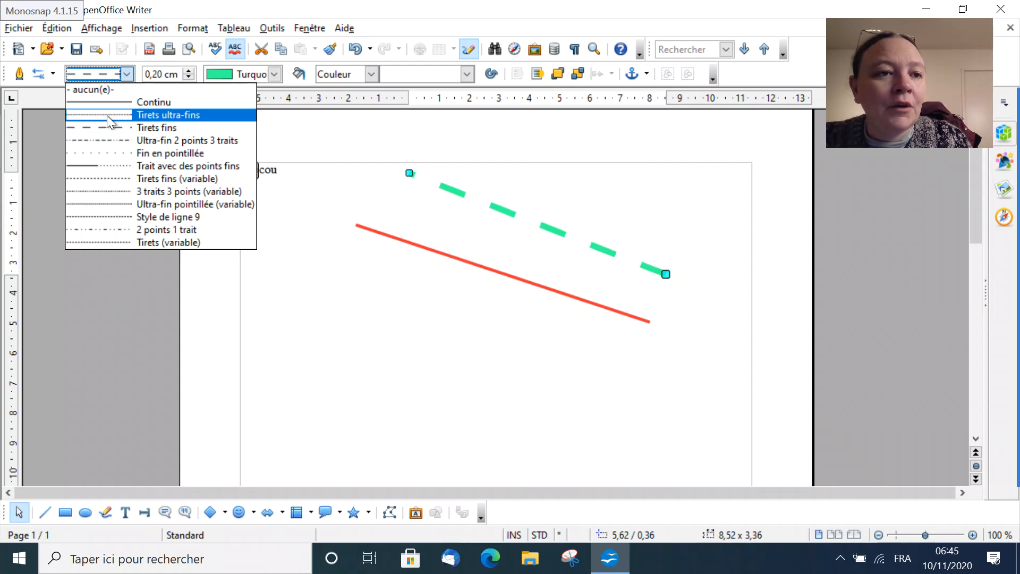
click(85, 180)
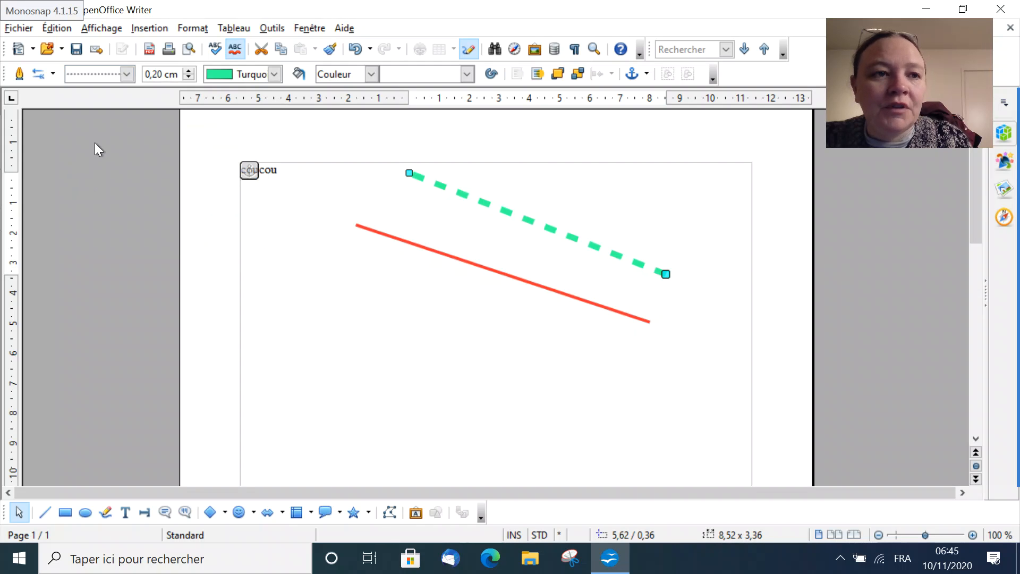
click(128, 74)
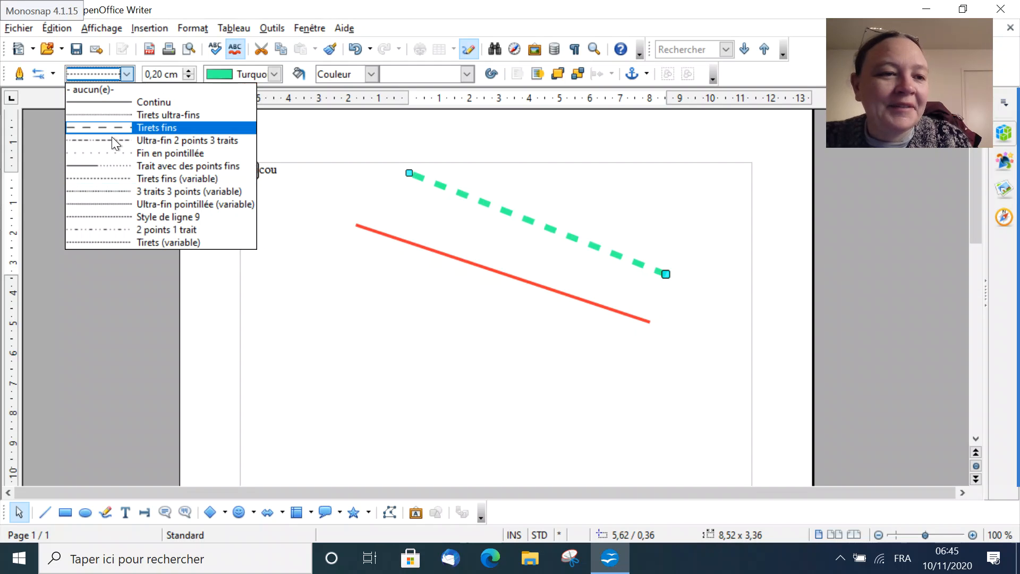
click(91, 229)
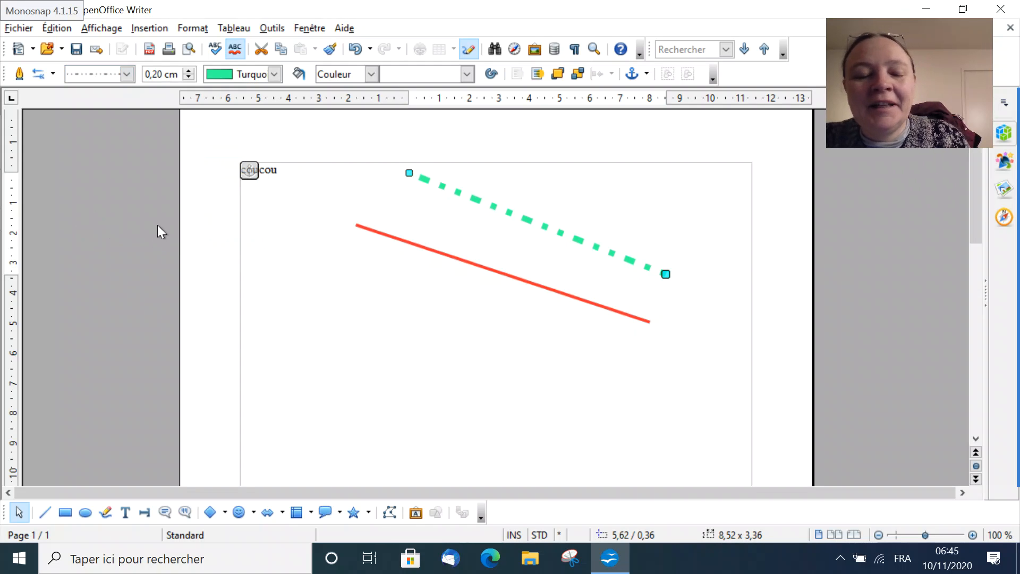
click(127, 77)
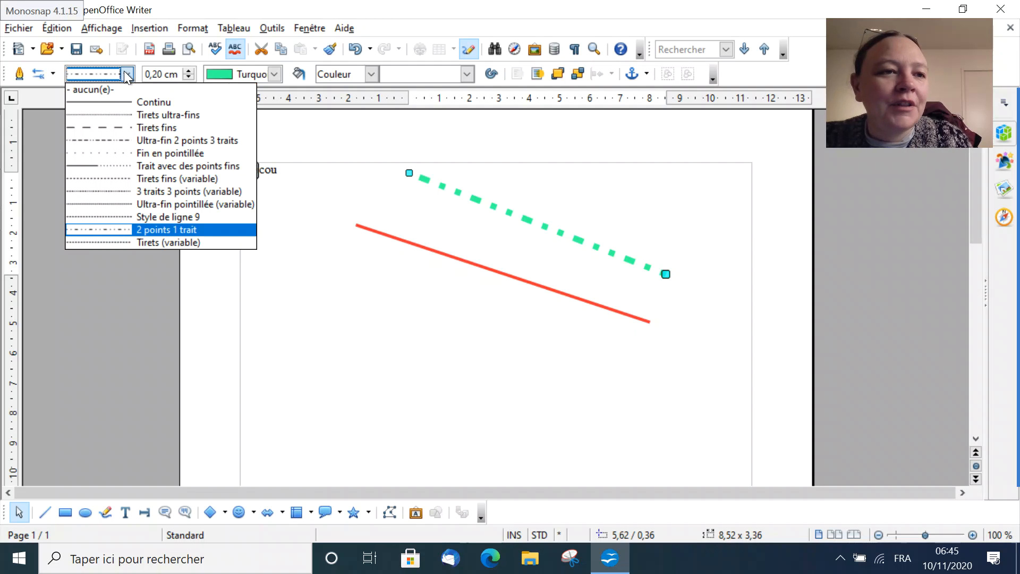
click(106, 140)
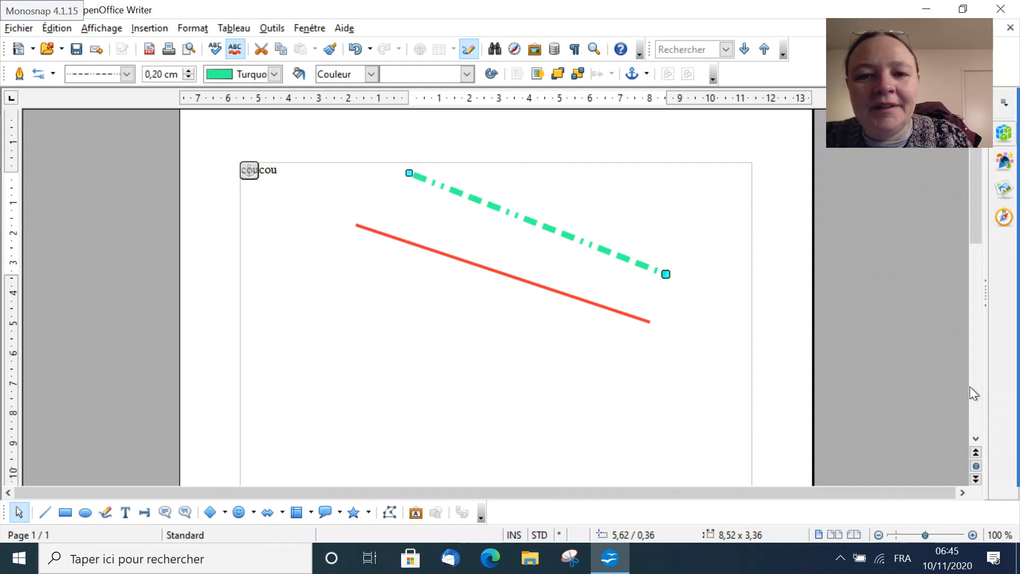
Step: Move the red line around below the turquoise dashed line, leaving it at about 3,58 / 2,79
click(457, 325)
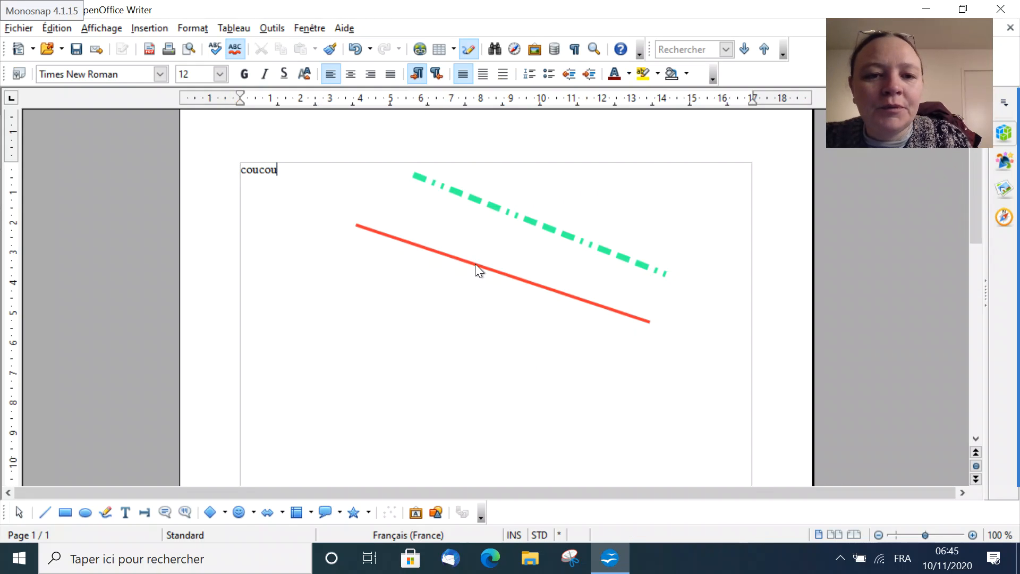
drag(475, 265, 538, 260)
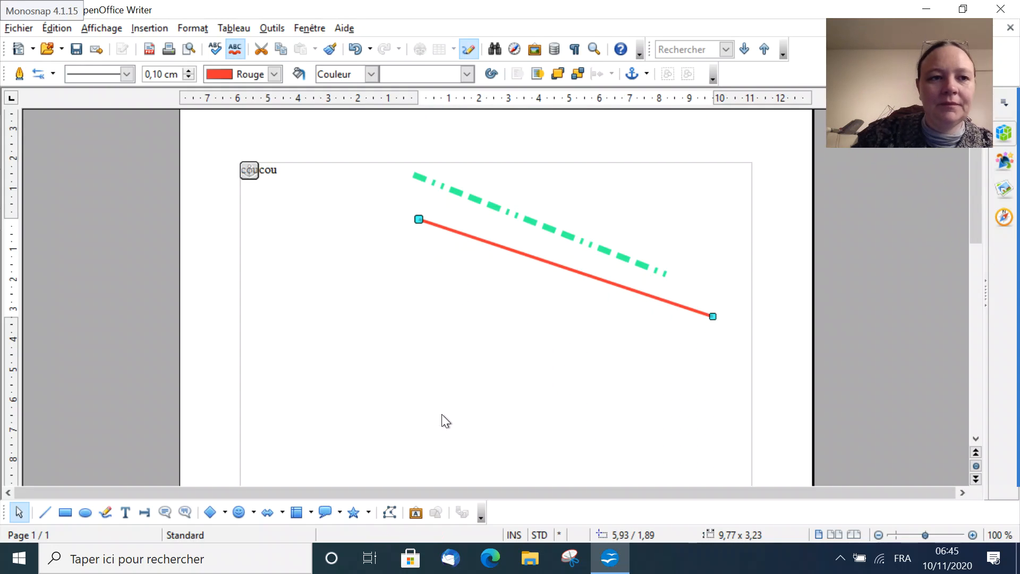
click(441, 368)
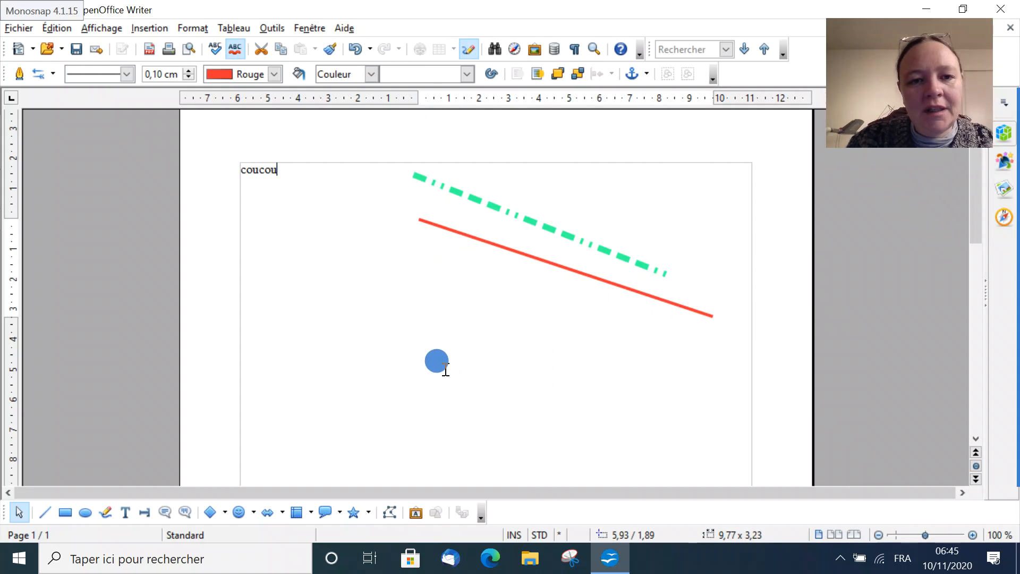
drag(442, 226, 370, 254)
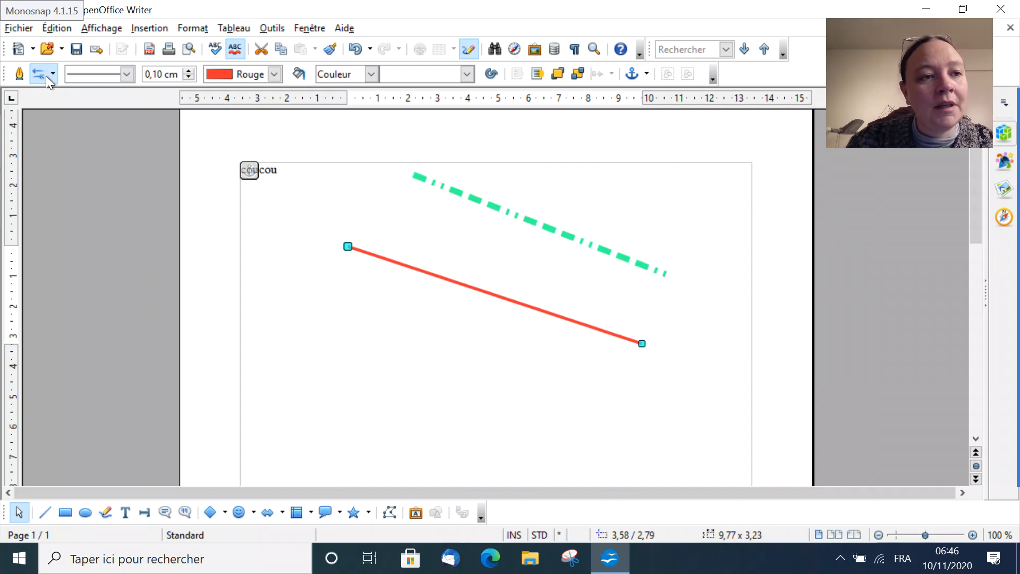
Step: Add a solid arrowhead to the upper-left end of the red line
mouse_move(1018, 413)
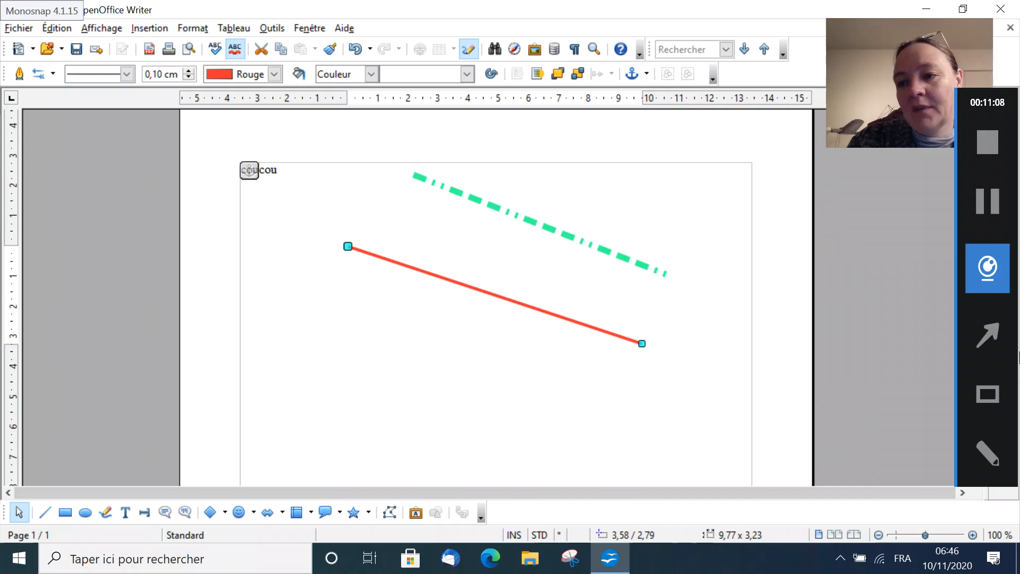
click(987, 410)
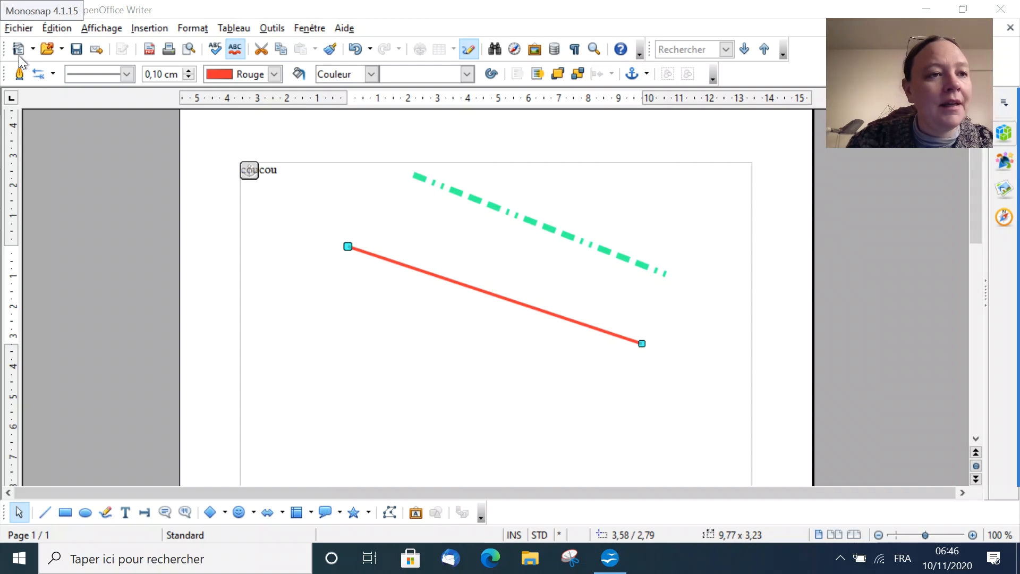
drag(41, 85, 63, 95)
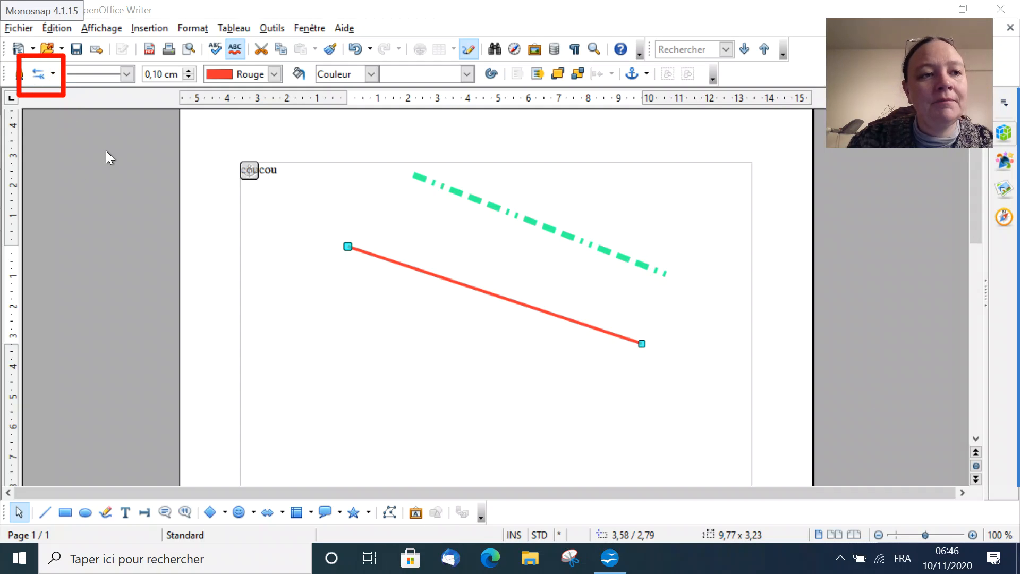
click(55, 74)
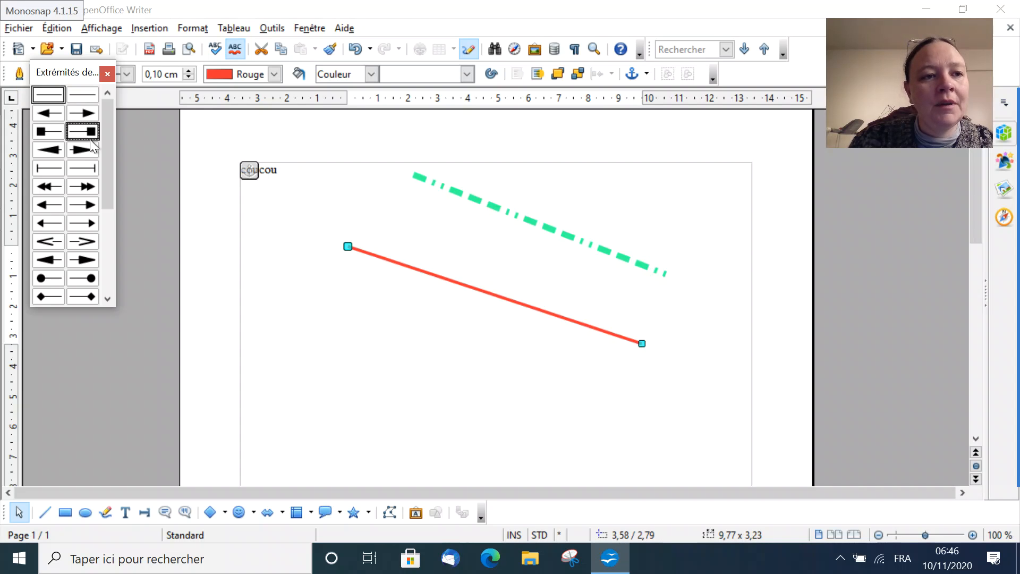
click(45, 114)
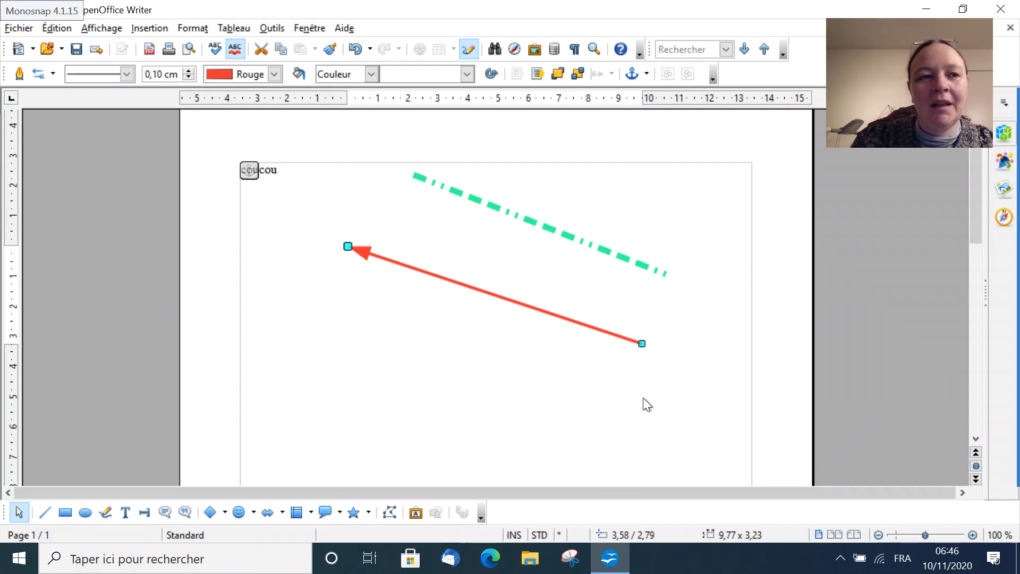
Step: Draw a line about 8,31 x 0,69 cm below the red arrow and format it with a width of 0,10 cm in Noir
click(45, 513)
drag(297, 359, 548, 338)
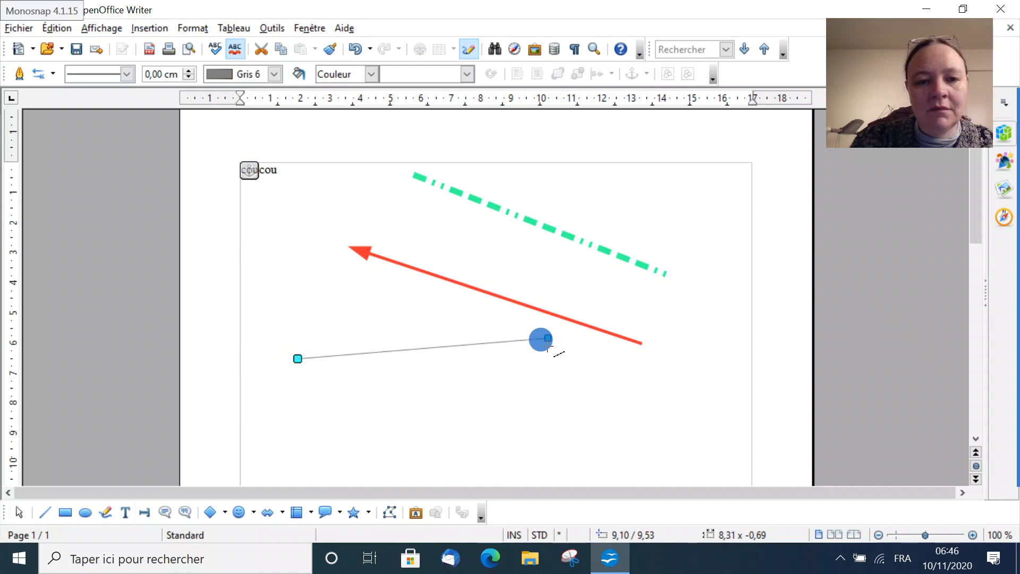
click(189, 70)
click(275, 74)
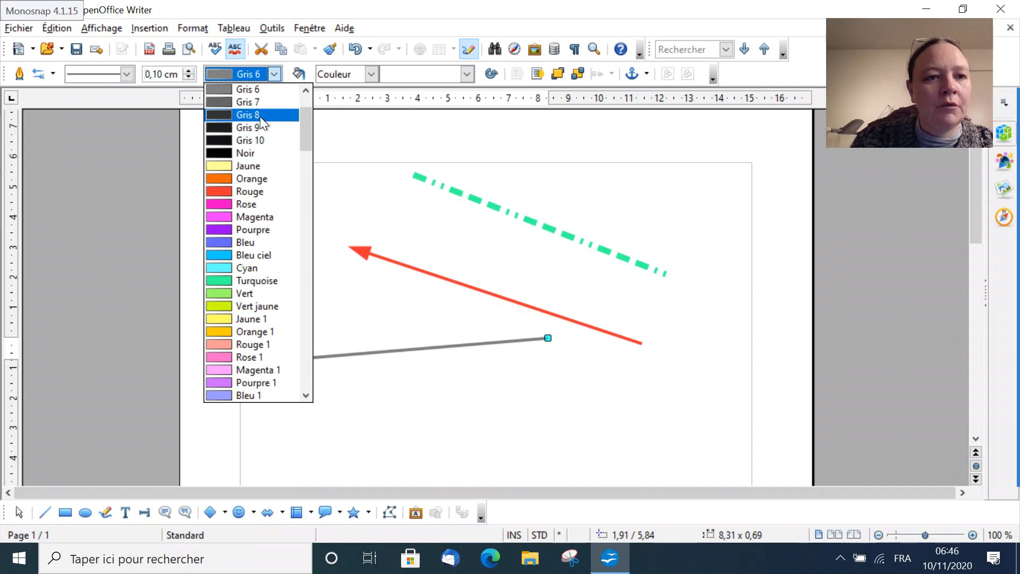
click(252, 152)
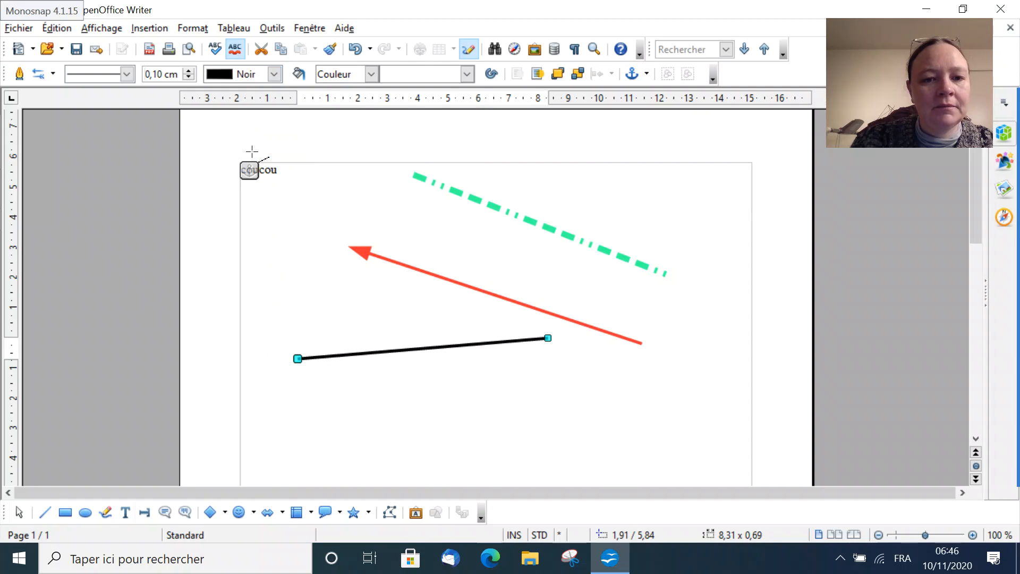
Step: Add a Flèche arrowhead to the right-hand end of the black line and review the available line ends
click(43, 74)
click(74, 116)
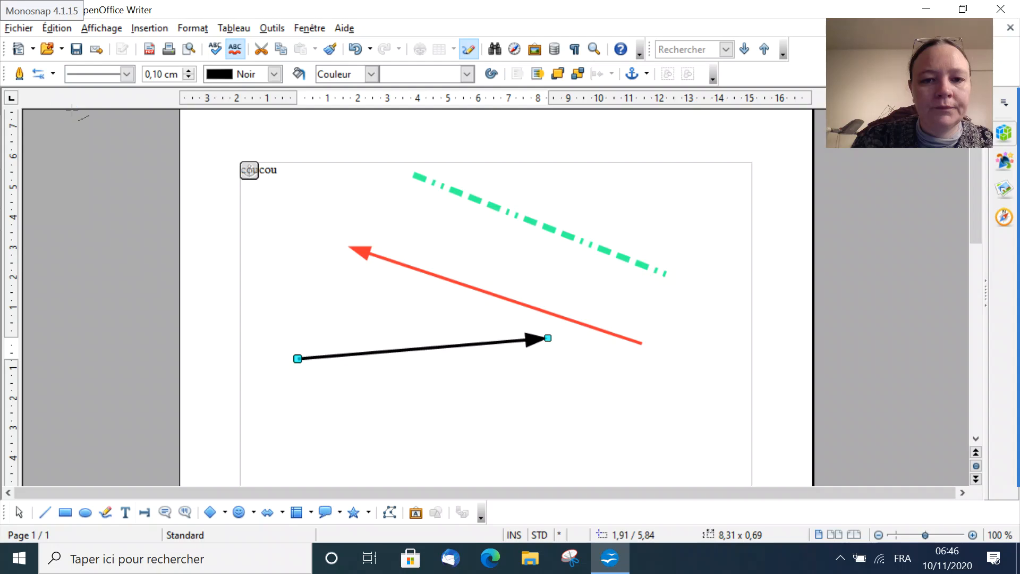
click(53, 73)
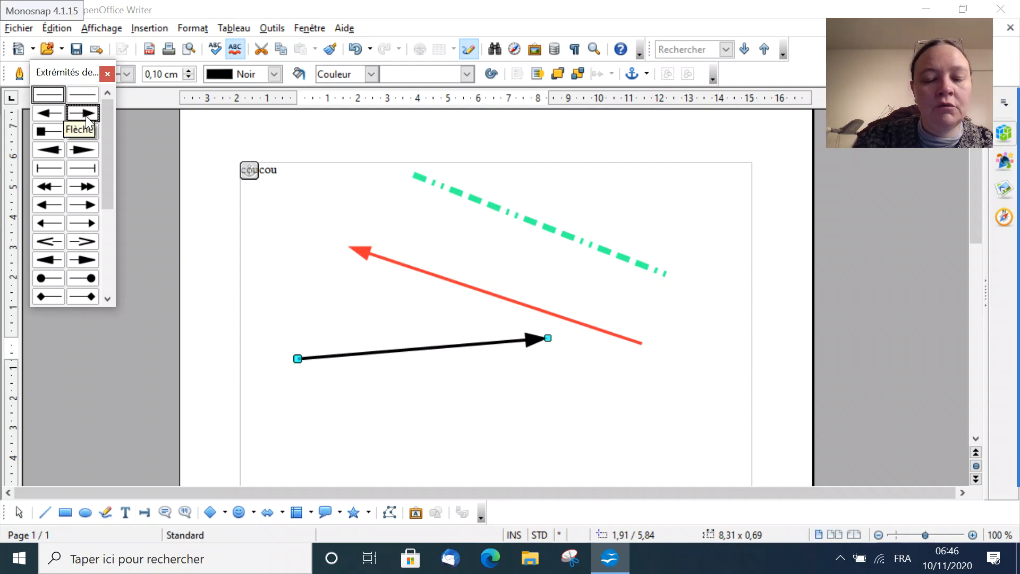
click(322, 305)
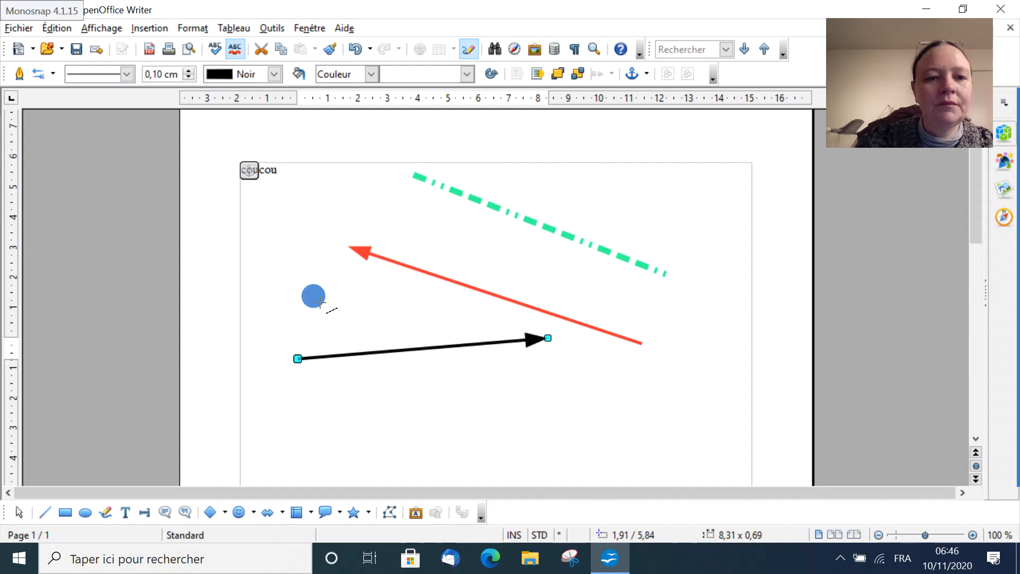
Step: Reshape the black arrow to about 6,96 x 0,35 cm and move it to about 2,73 / 5,68
drag(348, 354, 465, 381)
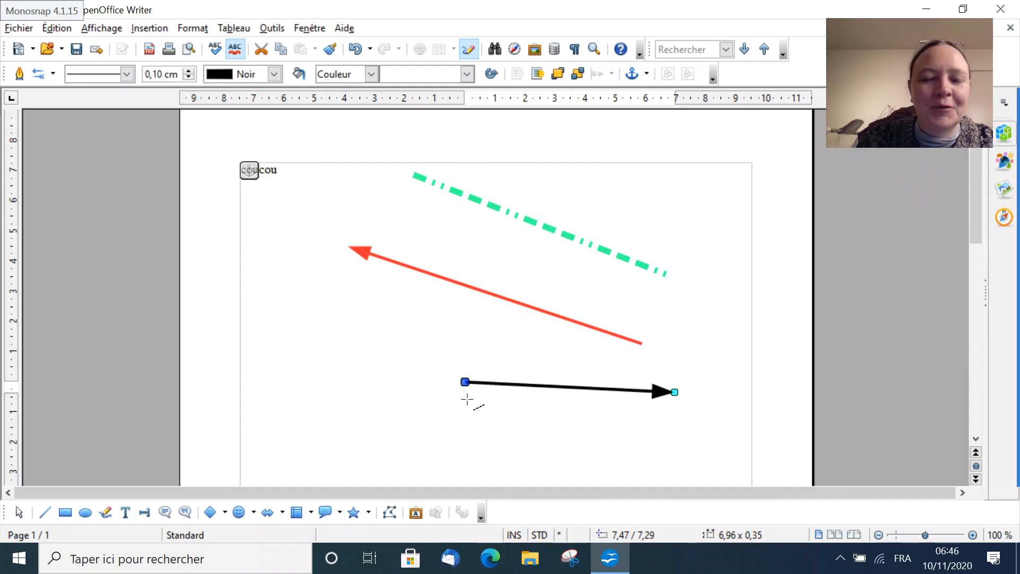
drag(499, 383, 355, 335)
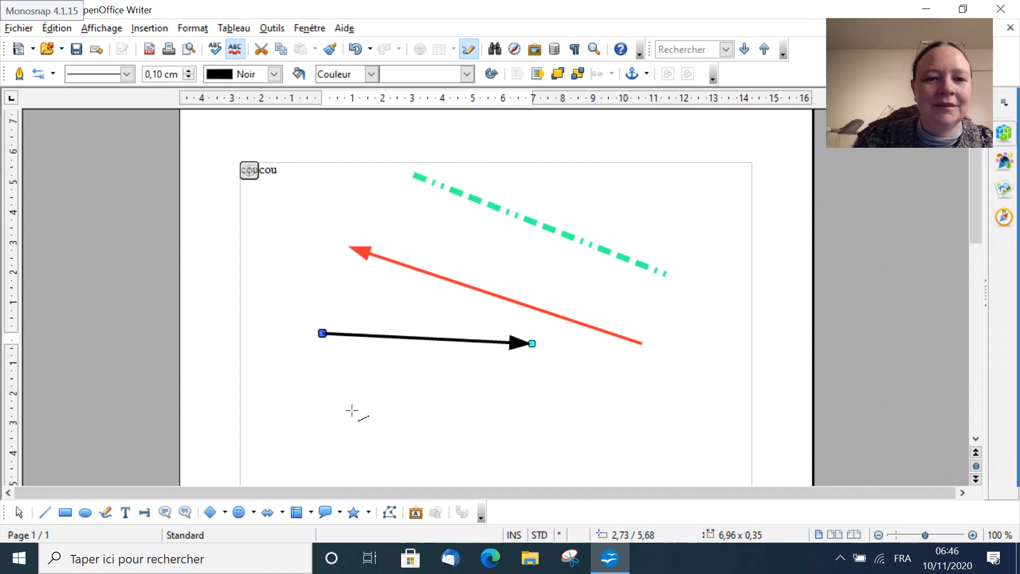
click(347, 370)
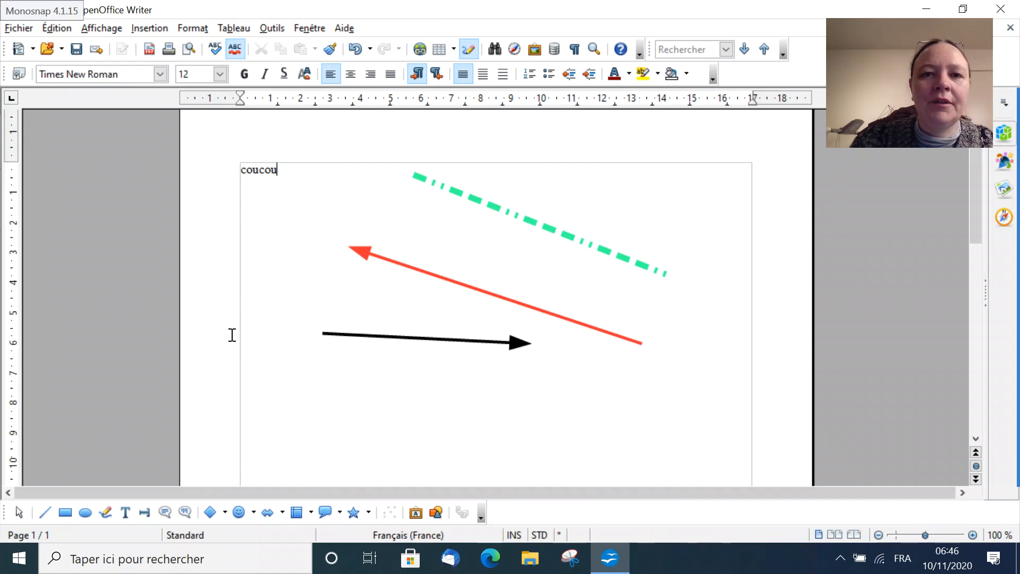
Step: Draw three horizontal lines below the black arrow, one under another, about 15,80, 16,04 and 16,25 cm long
scroll(233, 334, down, 1)
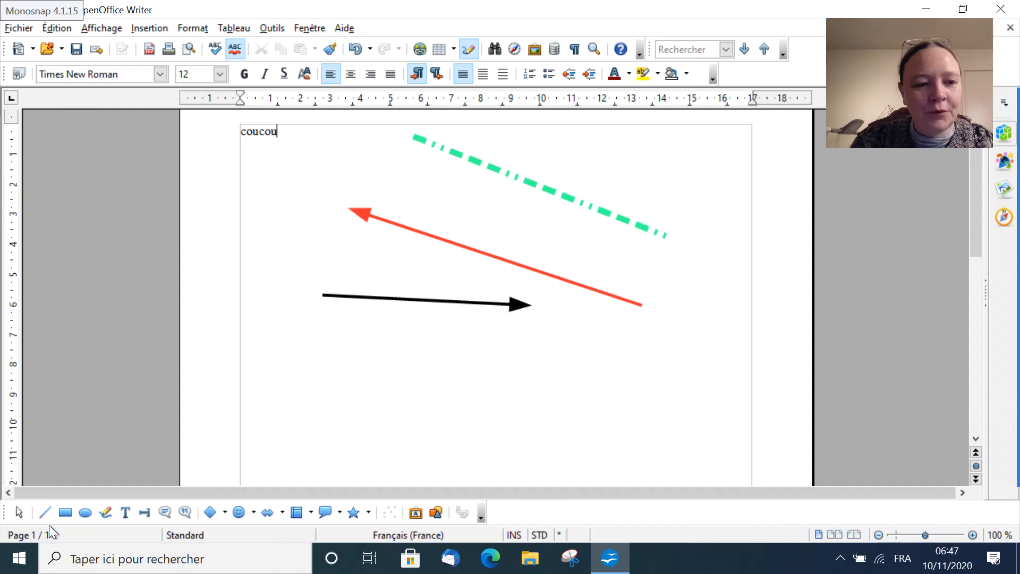
click(44, 512)
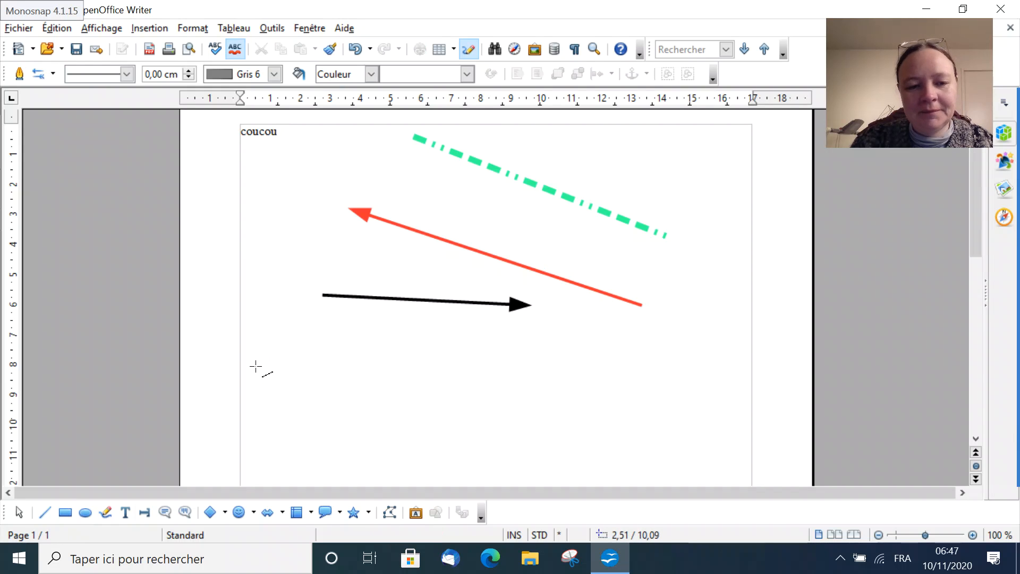
mouse_move(256, 367)
mouse_down()
mouse_move(304, 407)
mouse_move(327, 327)
mouse_move(316, 386)
mouse_move(708, 366)
mouse_move(421, 364)
mouse_move(731, 367)
mouse_up()
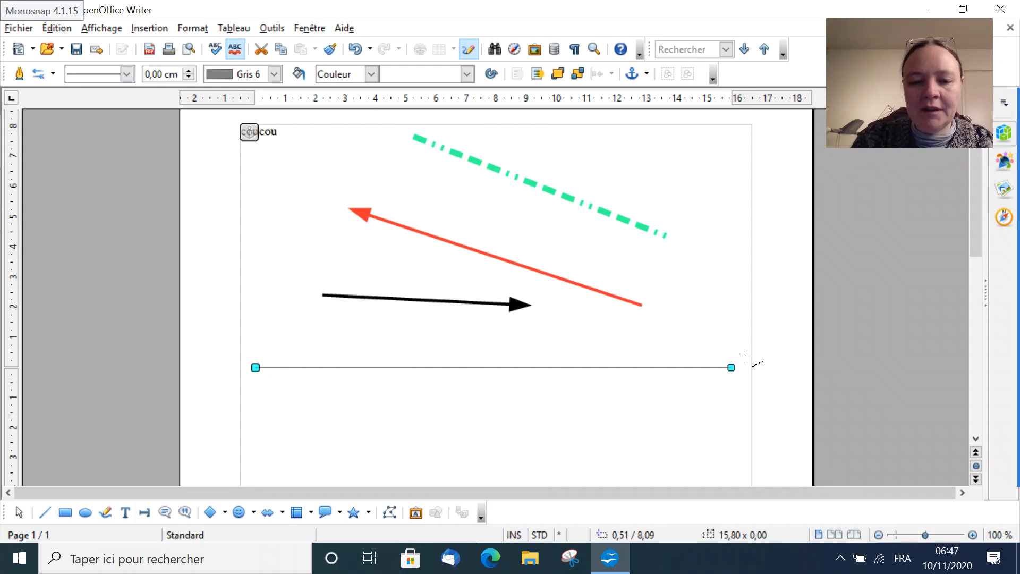
drag(253, 389, 736, 390)
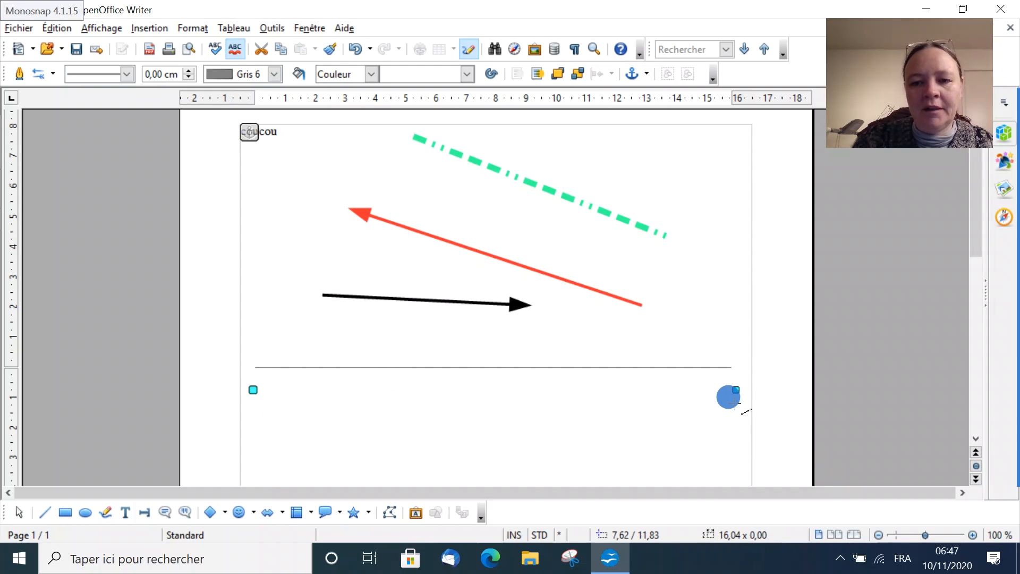
drag(256, 413, 744, 413)
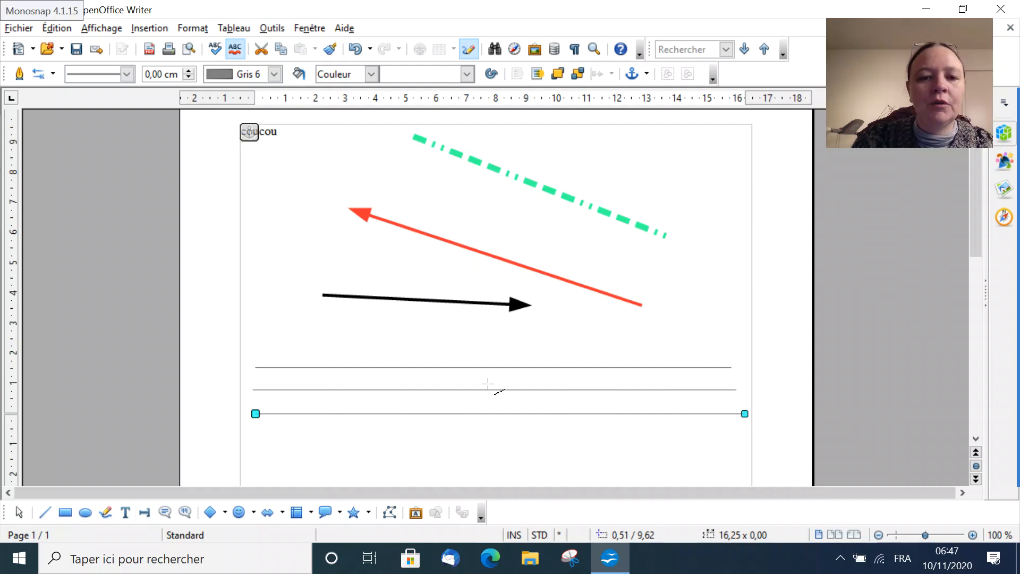
scroll(487, 387, down, 5)
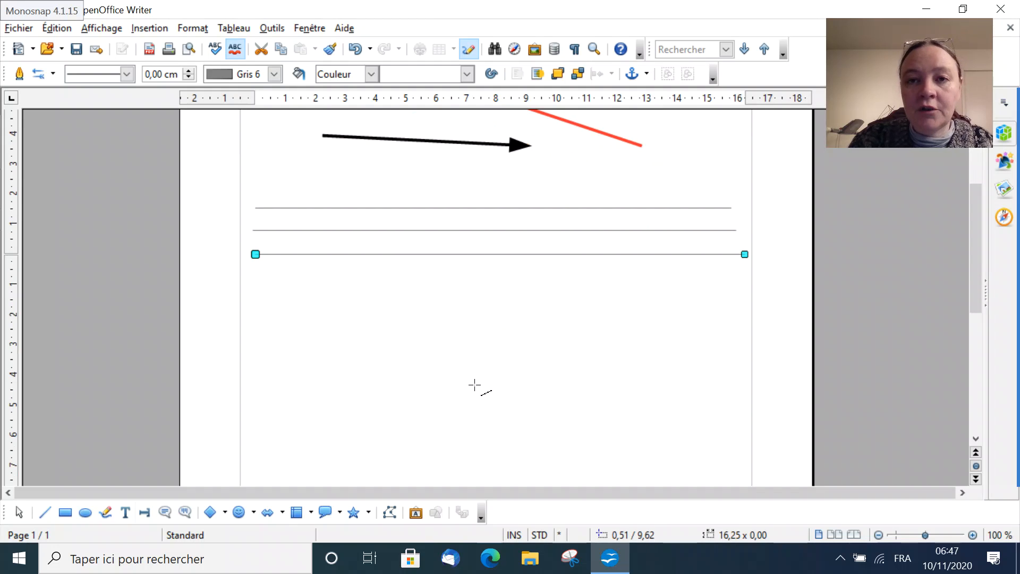
Step: Draw three vertical lines side by side below the horizontal lines and two parallel diagonal lines to their right, the upper one about 3,63 x 3,63 cm
drag(459, 426, 458, 289)
drag(511, 432, 516, 285)
drag(568, 430, 553, 287)
drag(619, 425, 747, 296)
drag(602, 383, 710, 273)
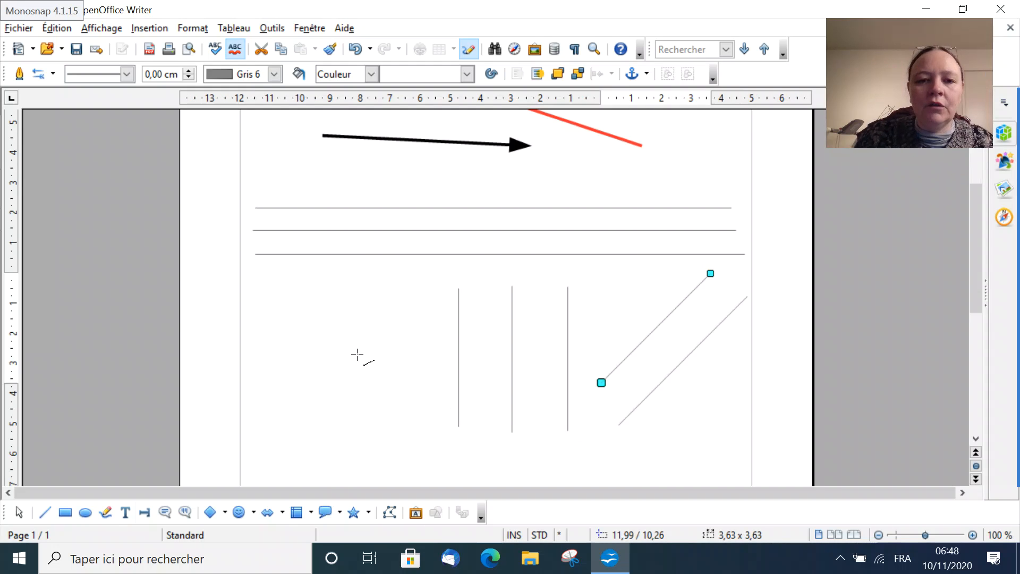
Step: Format the uppermost of the three horizontal lines with a width of 0,10 cm in Bleu ciel
click(434, 207)
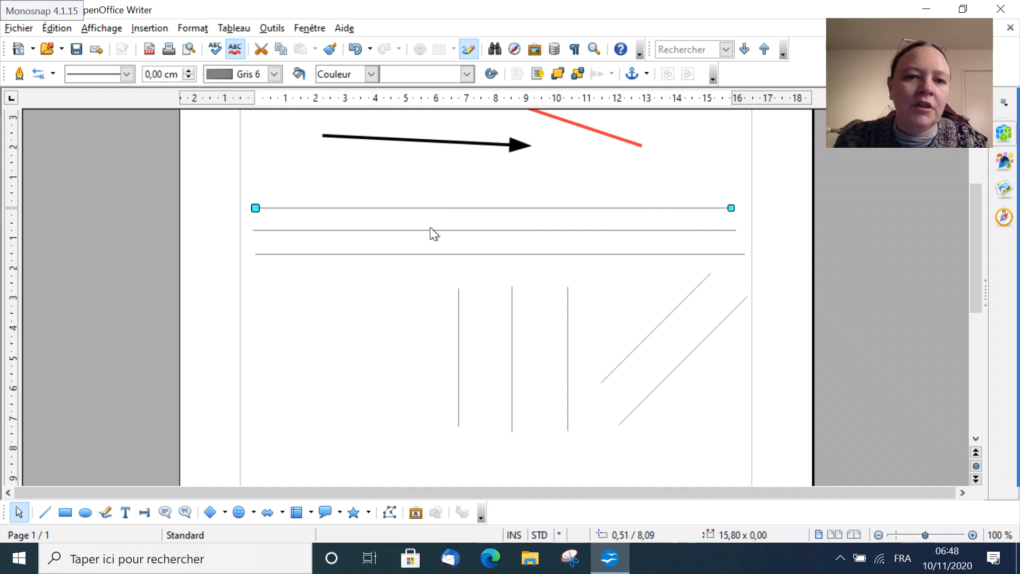
click(188, 71)
click(274, 75)
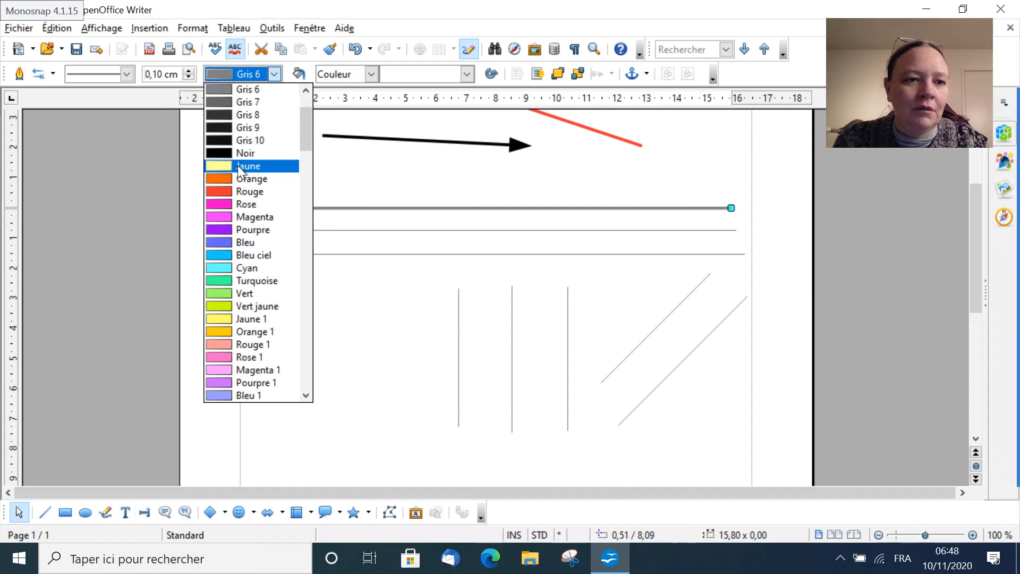
click(244, 255)
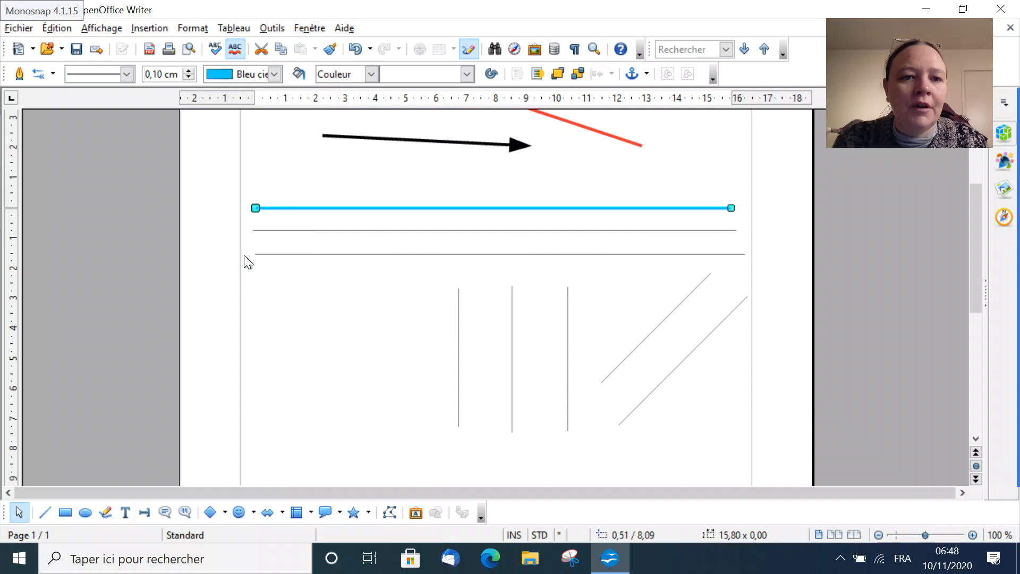
Step: Format the middle horizontal line with a width of 0,10 cm in Pourpre
click(280, 231)
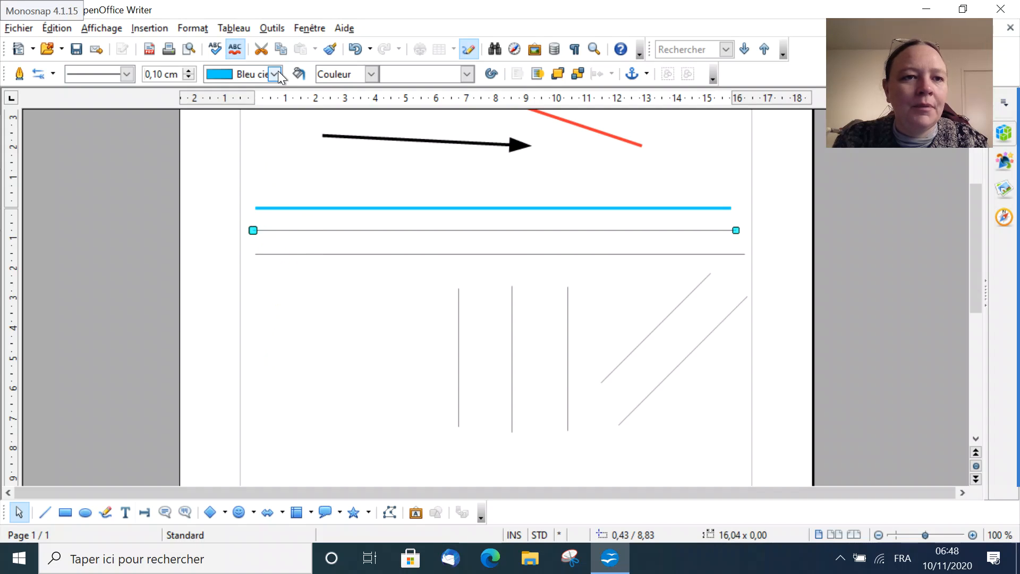
click(188, 70)
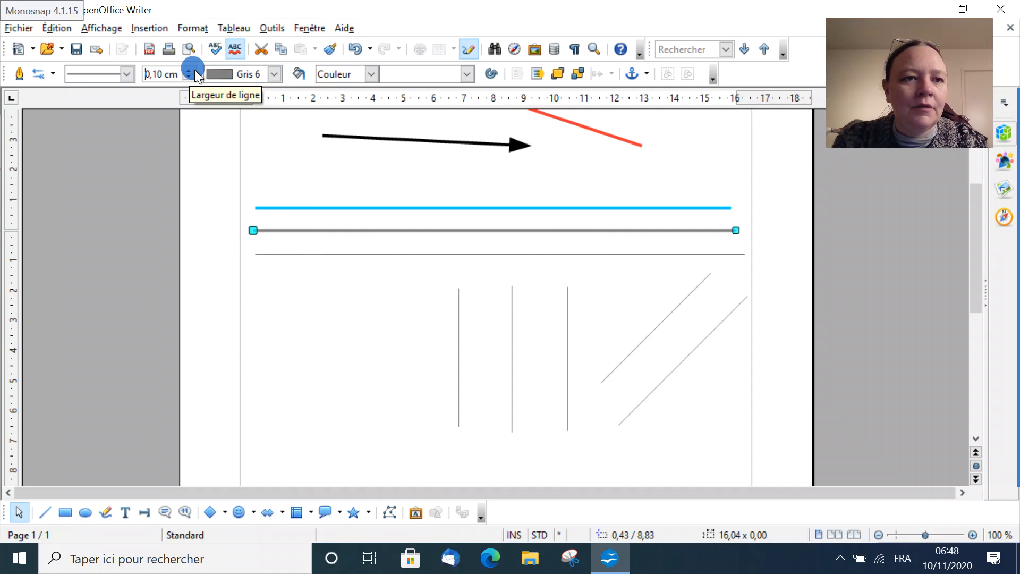
click(274, 74)
click(228, 228)
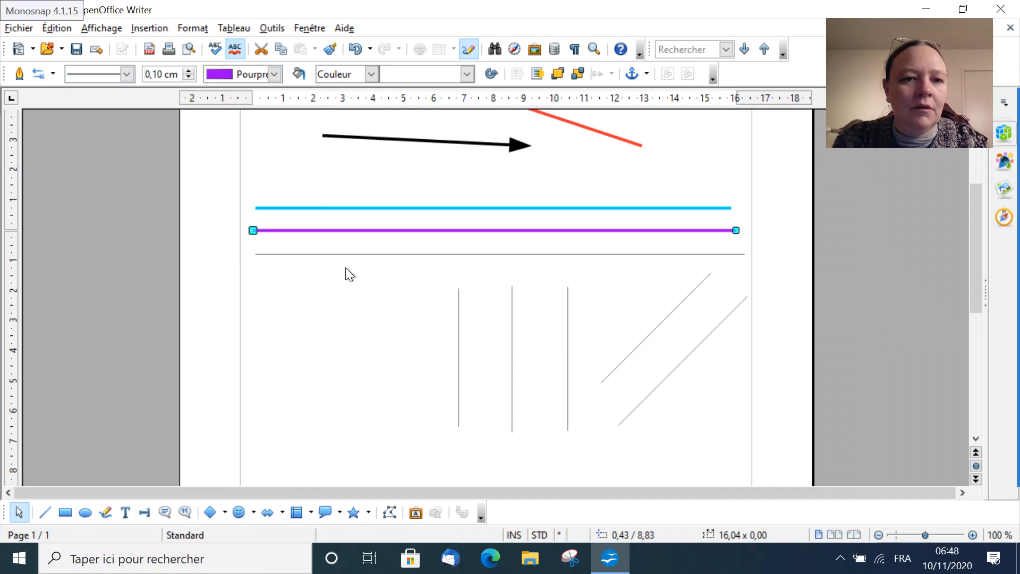
Step: Format the lowest horizontal line with a width of 0,20 cm in Bleu ciel and deselect it
click(347, 254)
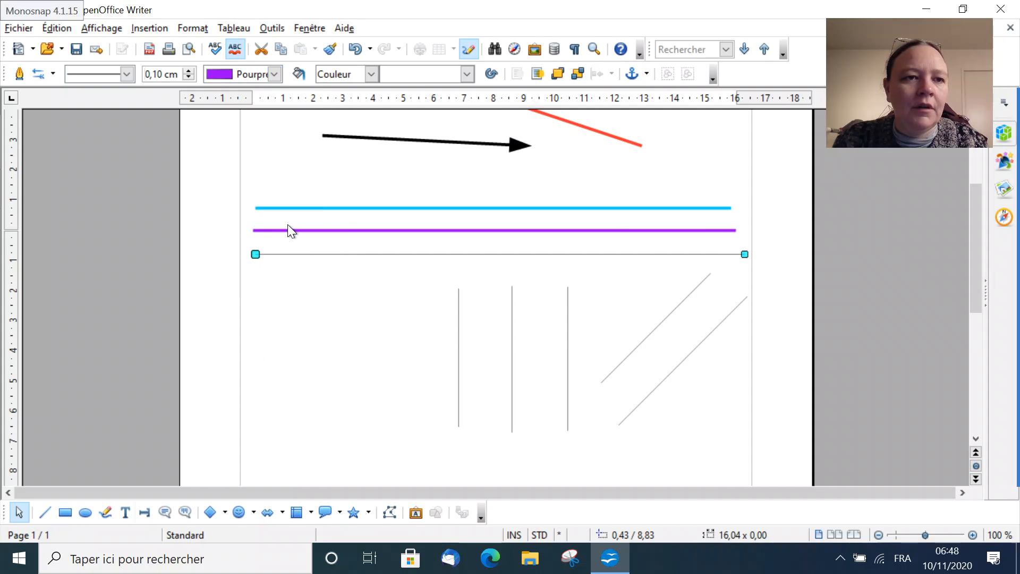
click(188, 70)
click(188, 70)
click(275, 74)
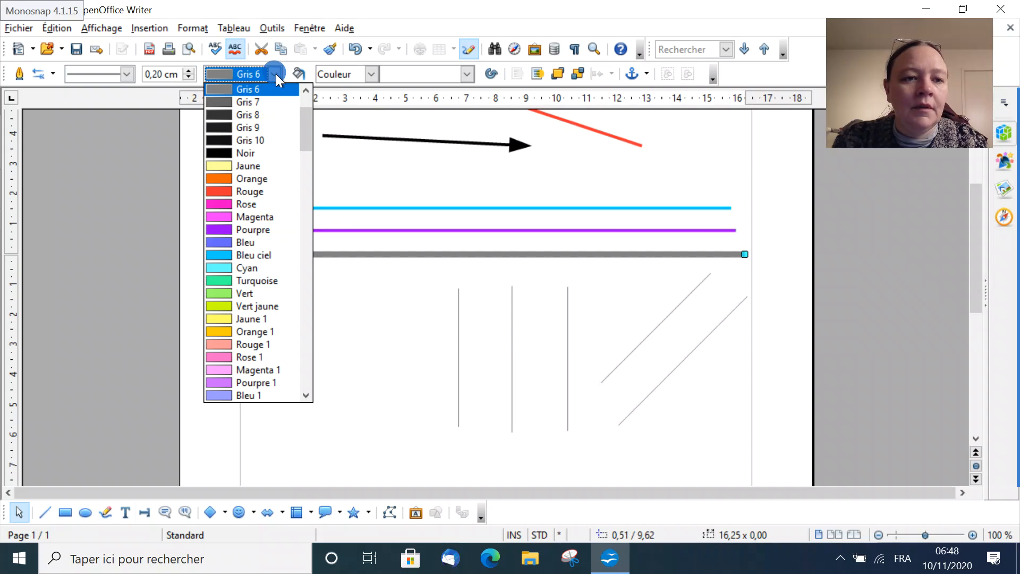
click(234, 260)
click(346, 333)
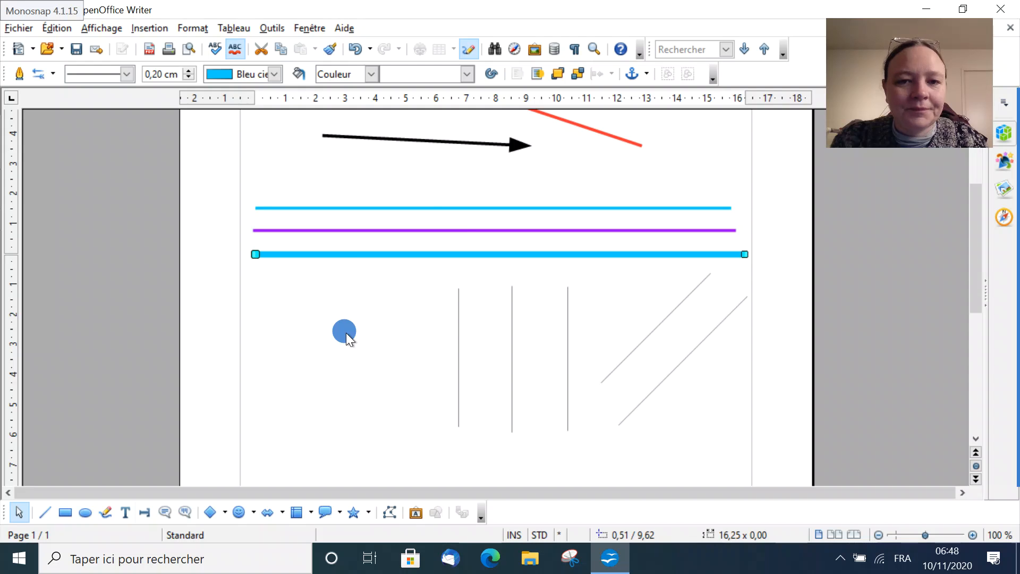
Step: Review all the arrows and the horizontal, vertical and diagonal lines drawn on the page
scroll(327, 347, down, 10)
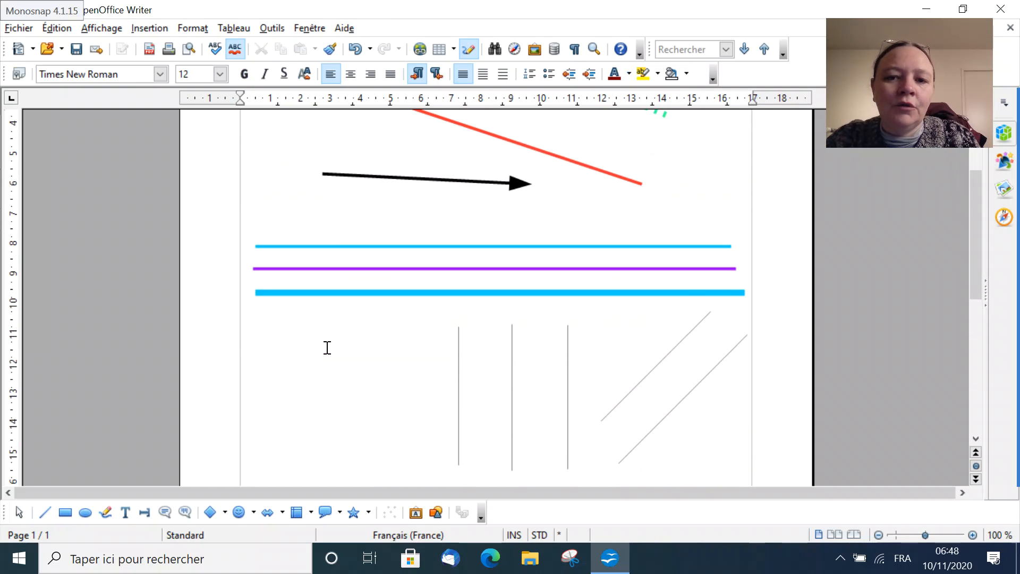
scroll(327, 347, up, 8)
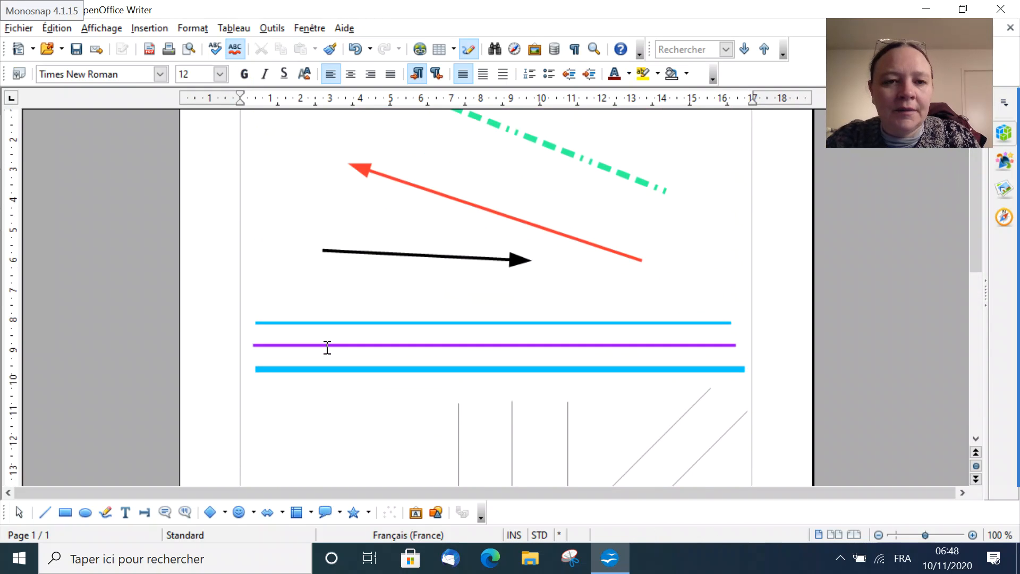
scroll(327, 348, up, 3)
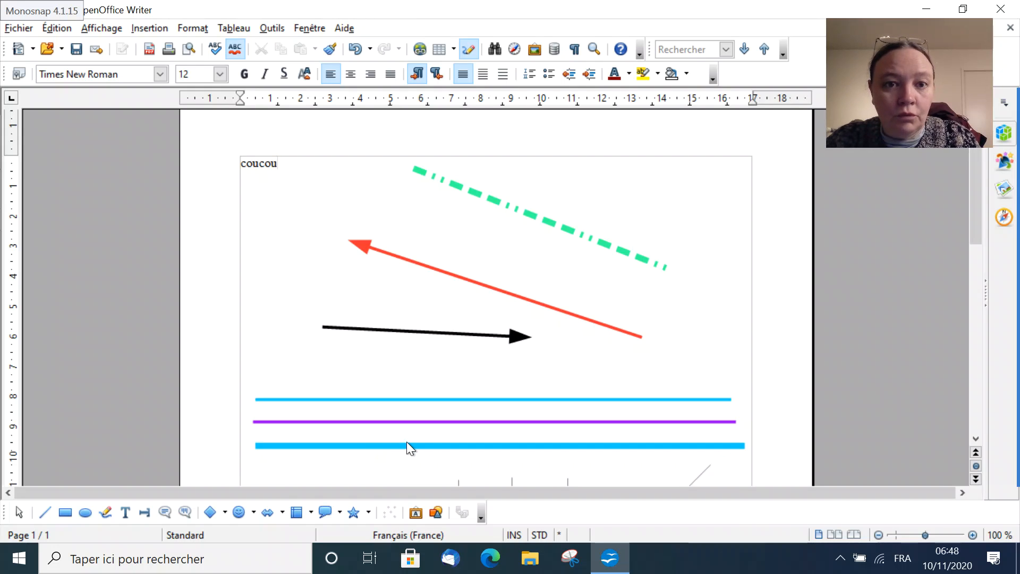
scroll(596, 331, down, 5)
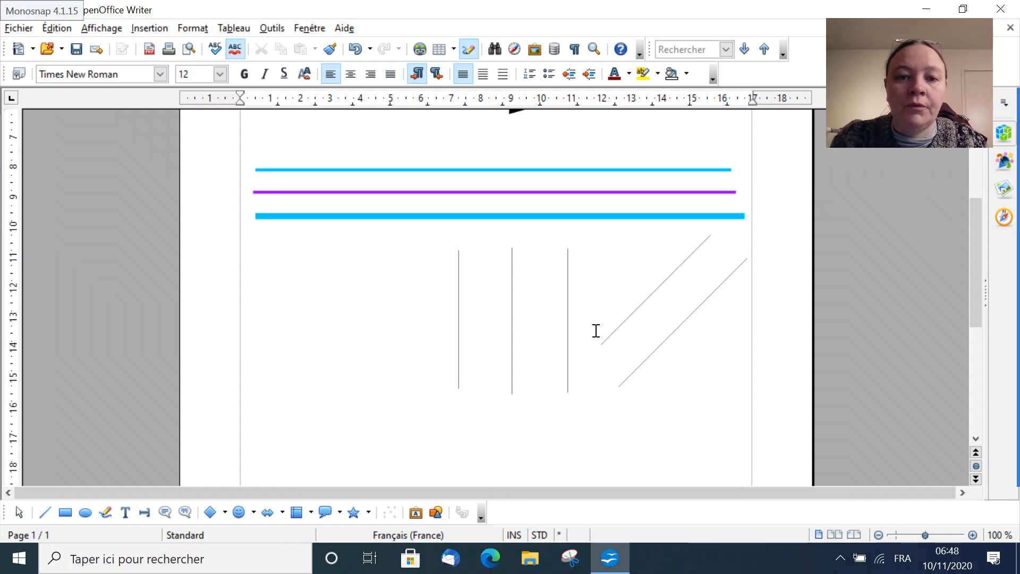
scroll(596, 330, up, 6)
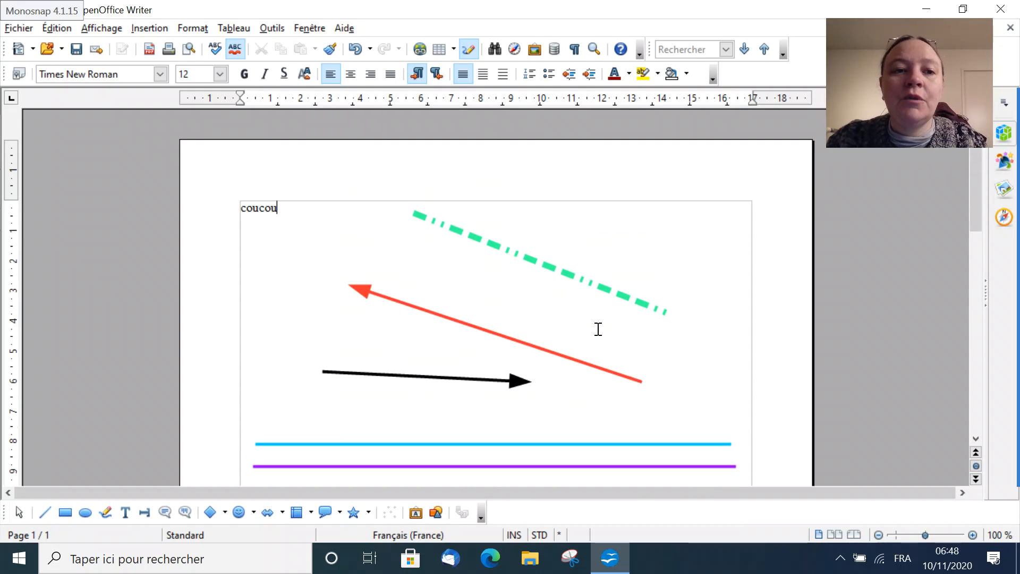
scroll(598, 329, down, 2)
scroll(598, 329, down, 7)
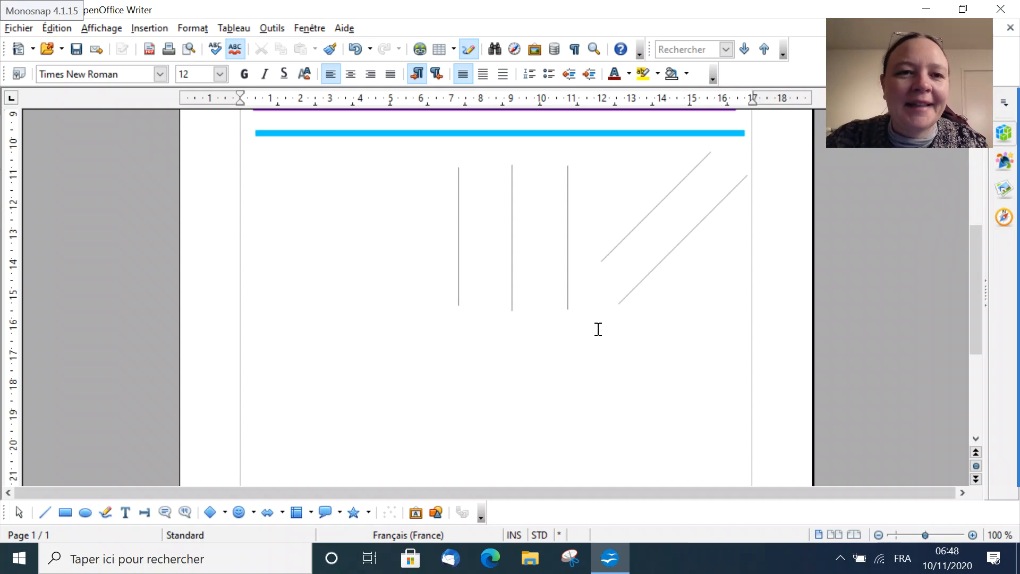
scroll(486, 286, down, 5)
scroll(485, 285, up, 13)
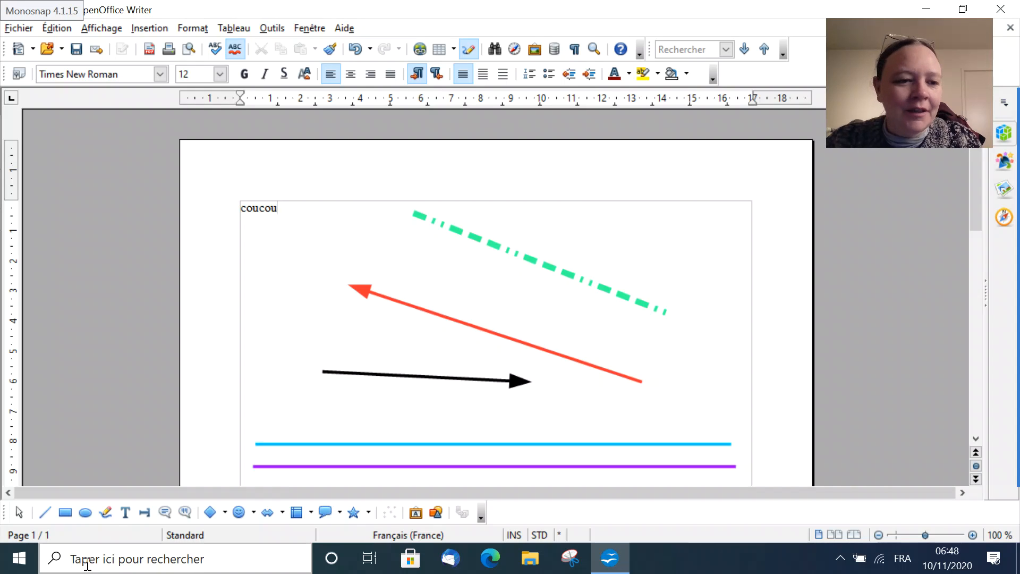
Step: Draw a thin line about 7,75 x 1,30 cm below the word coucou and move it to about 3,71 / 2,05, above the red arrow
click(42, 514)
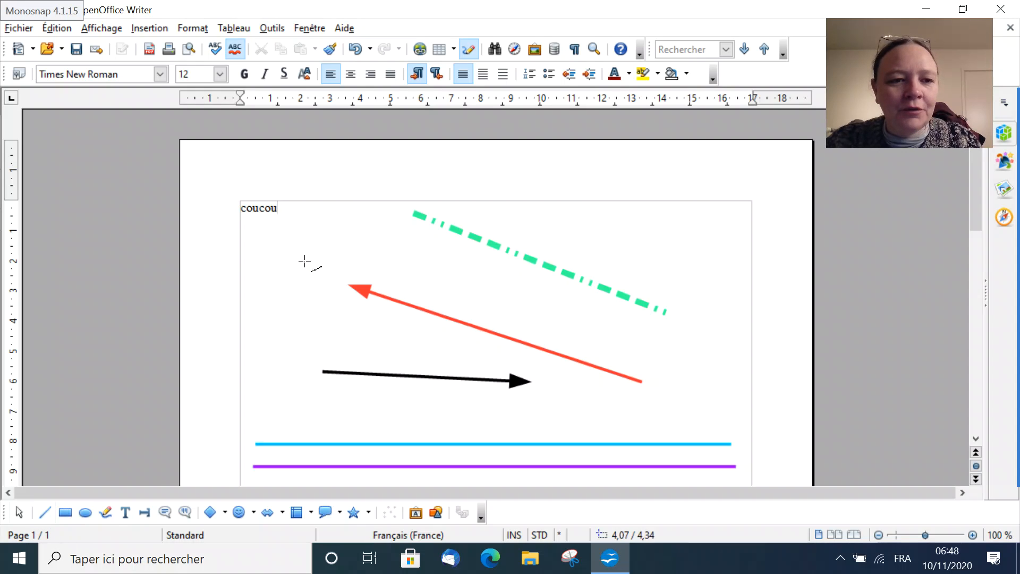
drag(256, 237, 491, 276)
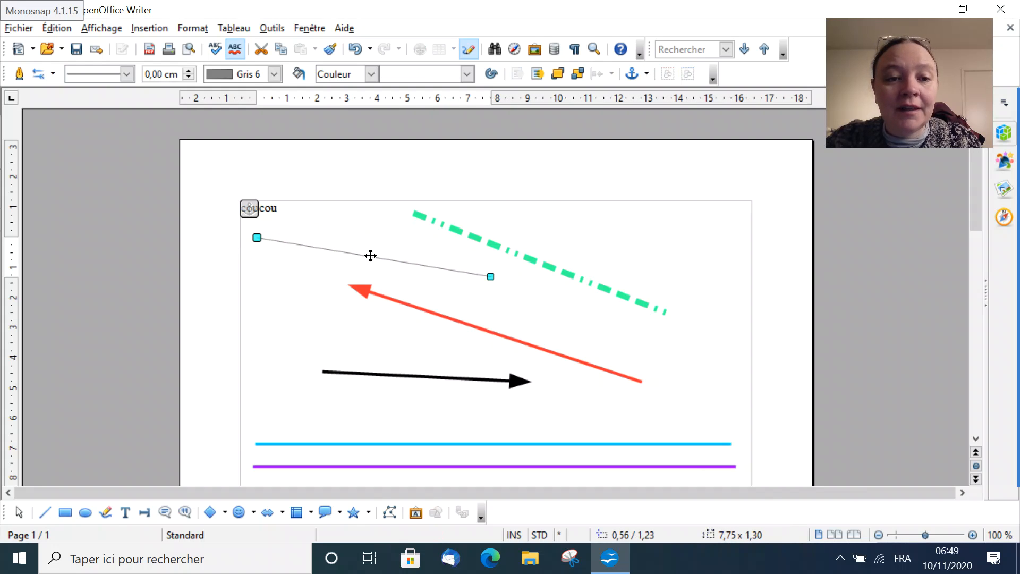
drag(371, 256, 675, 235)
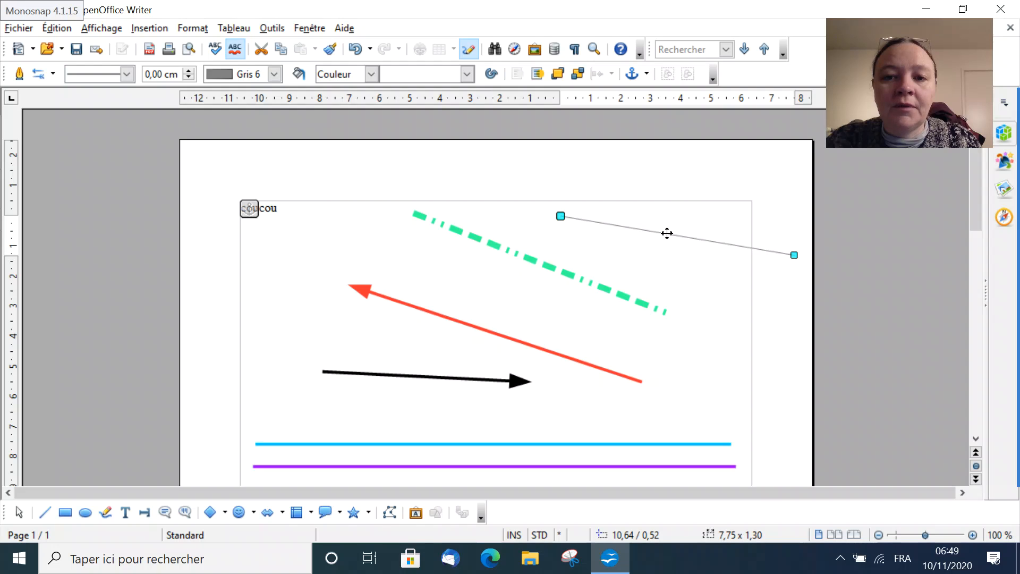
drag(670, 233, 457, 278)
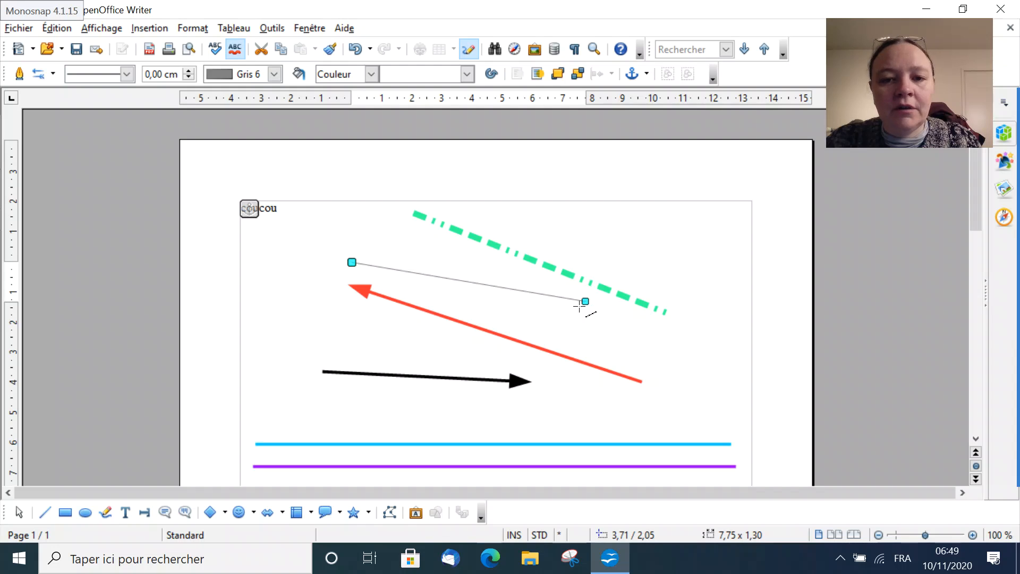
Step: Extend the new thin line to about 11,54 x 2,94 cm and raise the turquoise dashed line's right-hand end, reshaping it to about 8,89 x 0,85 cm
click(586, 302)
drag(586, 302, 699, 351)
click(644, 303)
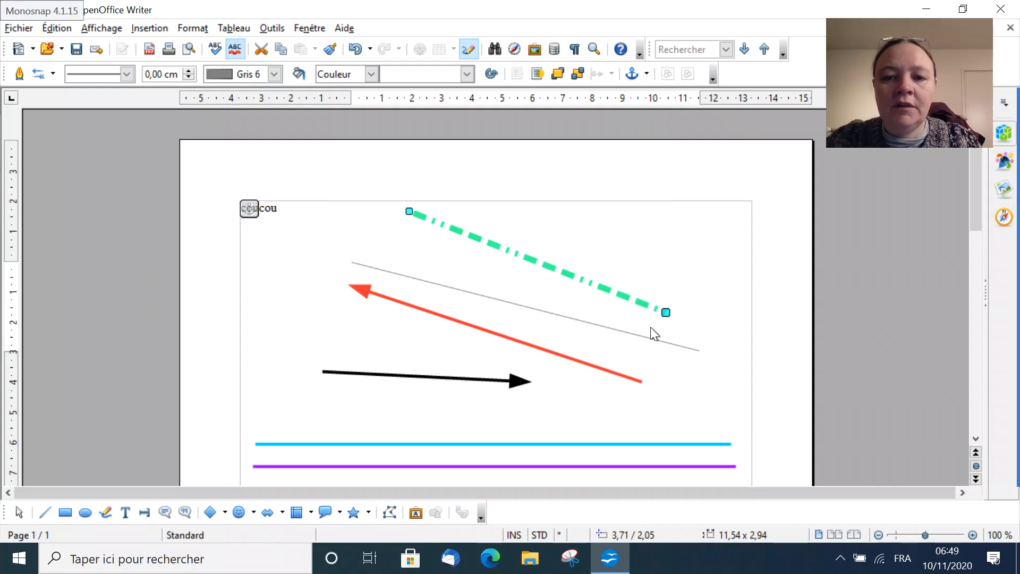
drag(667, 314, 677, 185)
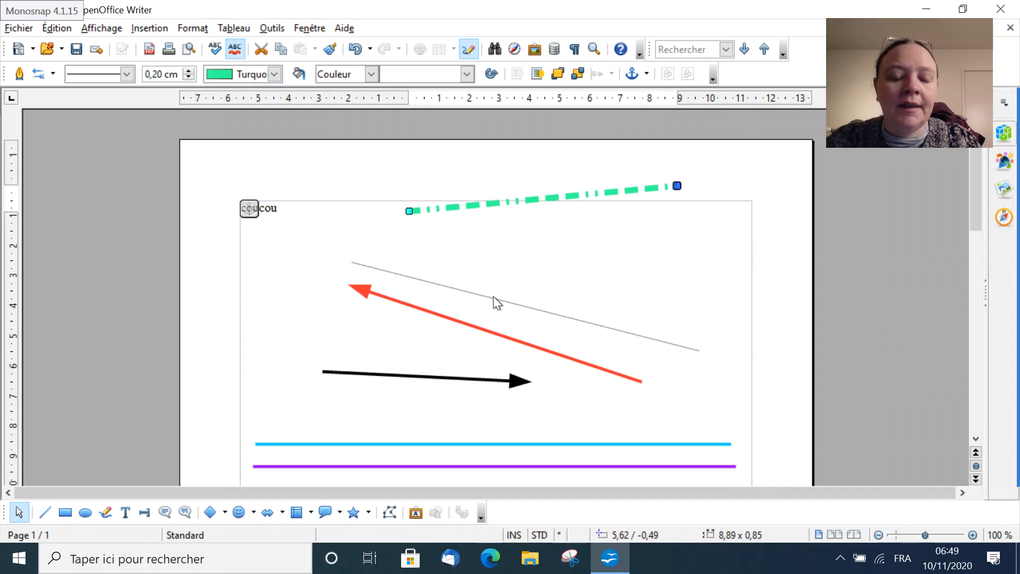
Step: Move the black arrow up and to the left, to about -1,26 / 4,01
scroll(361, 248, down, 3)
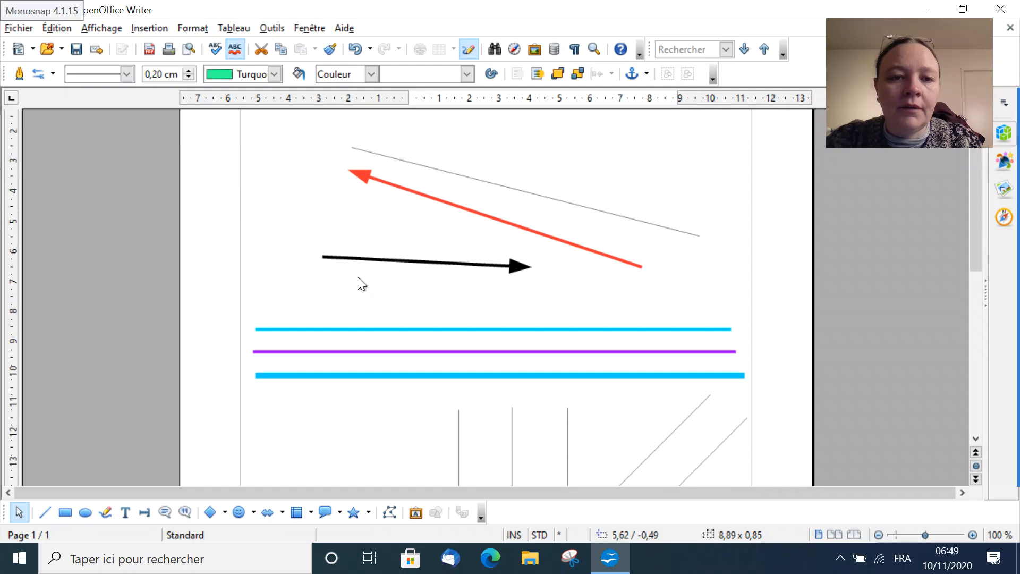
click(353, 259)
drag(380, 259, 261, 209)
scroll(419, 375, down, 3)
scroll(420, 373, up, 2)
scroll(419, 373, down, 4)
scroll(420, 373, up, 1)
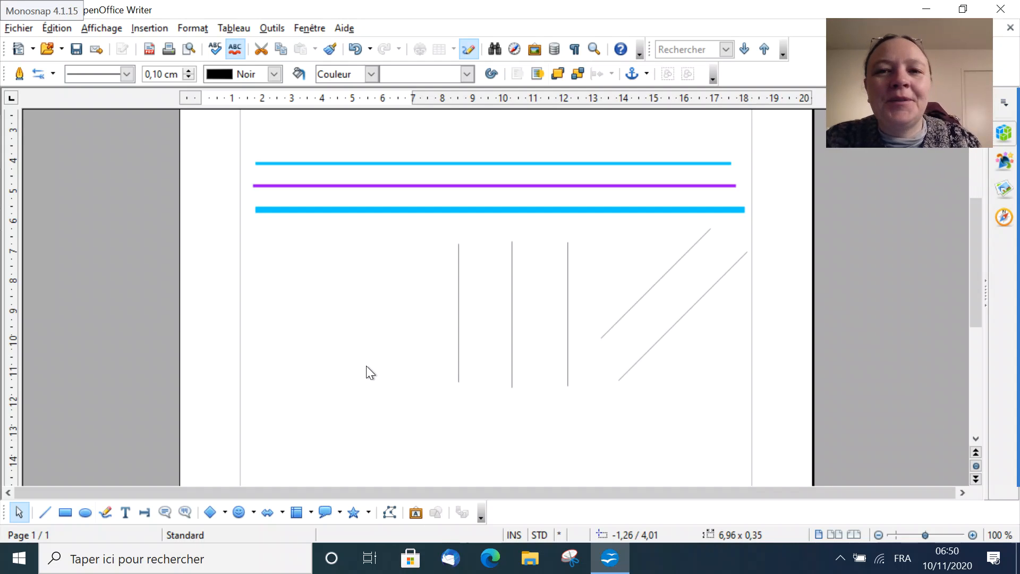
scroll(392, 337, up, 4)
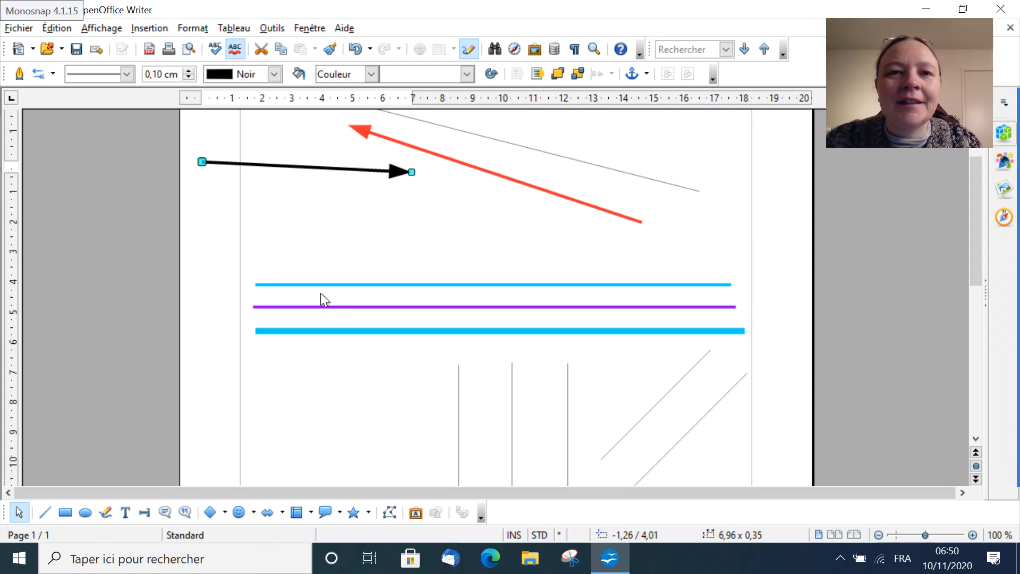
mouse_move(999, 223)
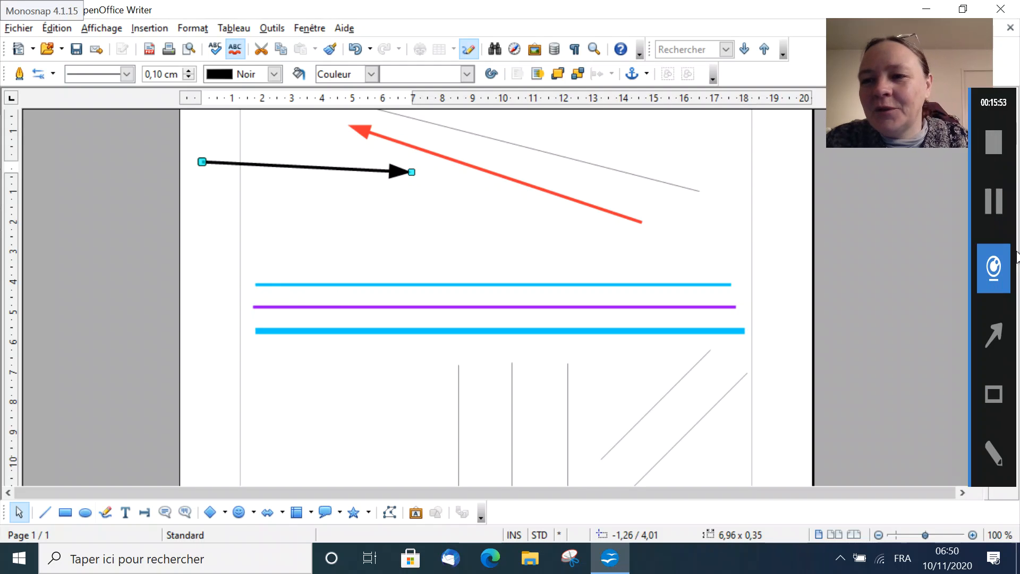